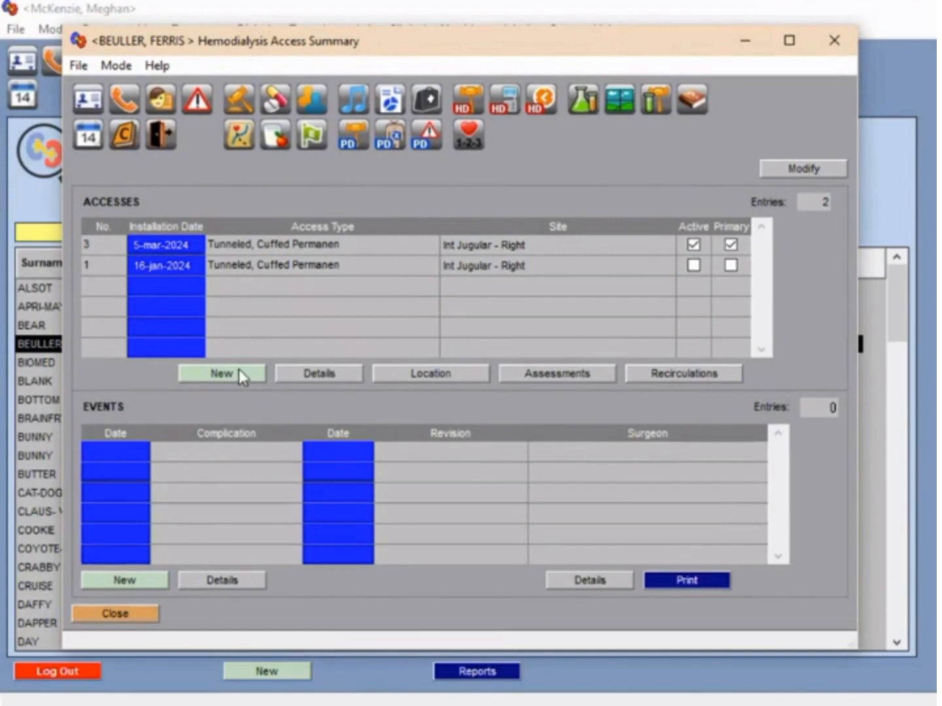
Add a new non-primary hemodialysis access with access type AV Fistula and access site Arm - Left Lower.
left_click(238, 370)
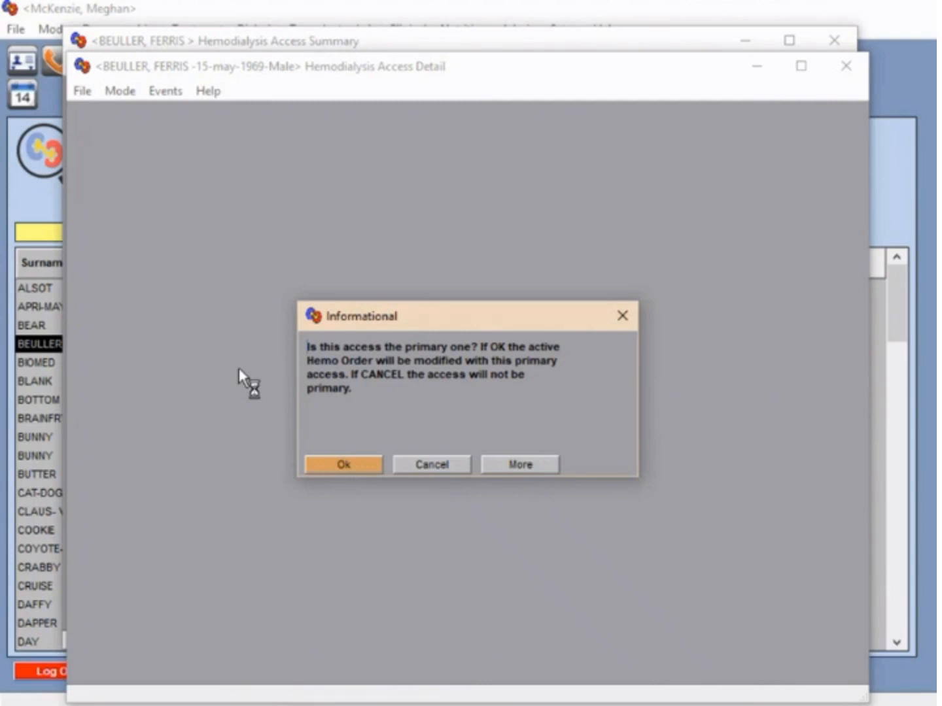
left_click(424, 466)
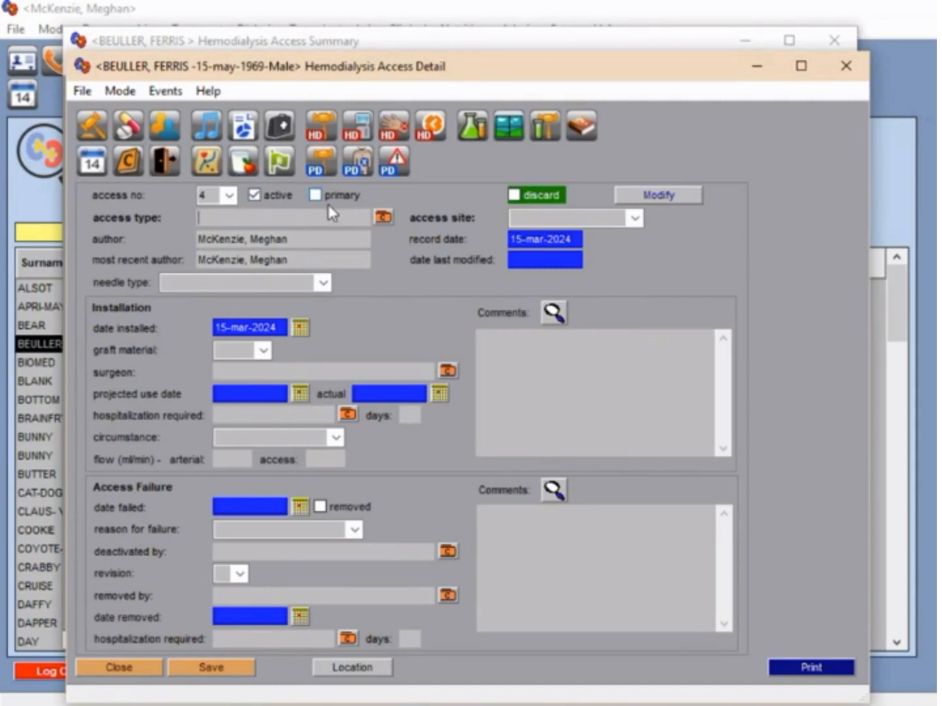
left_click(385, 219)
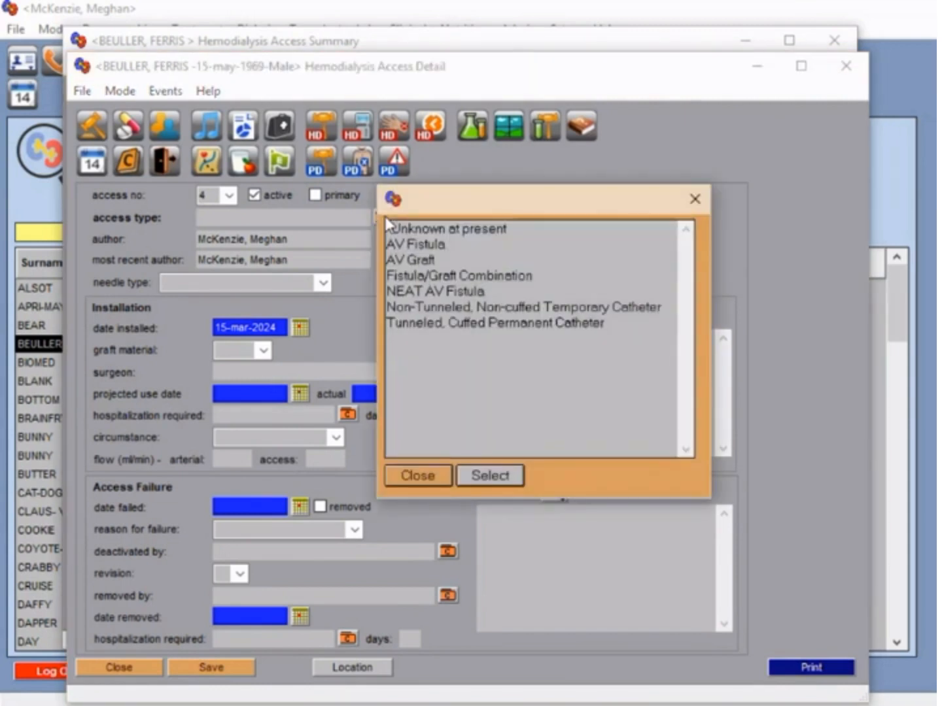
left_click(431, 246)
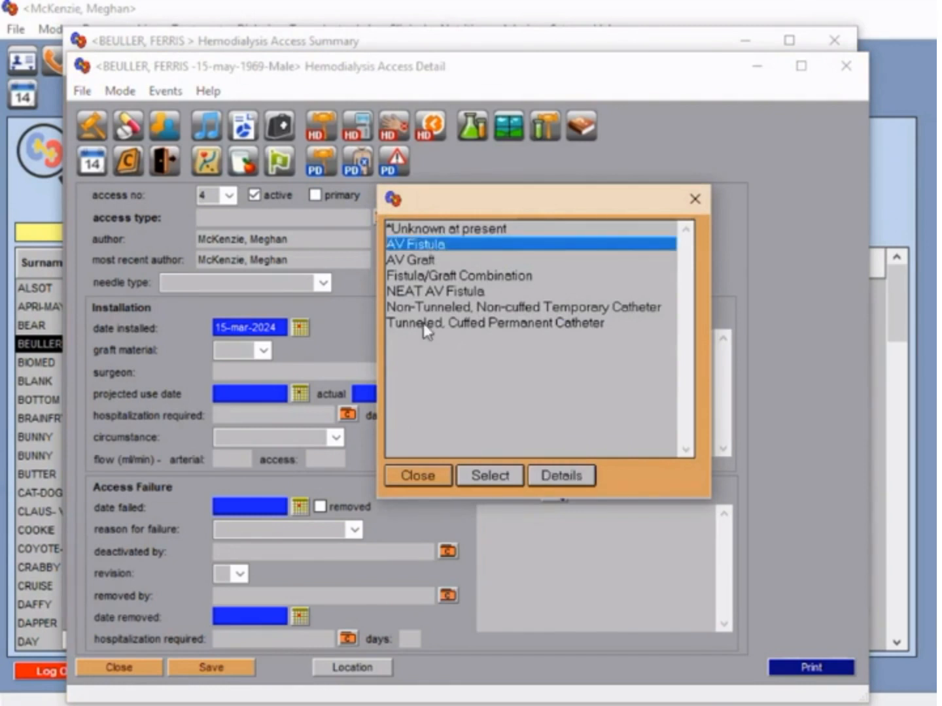
left_click(478, 475)
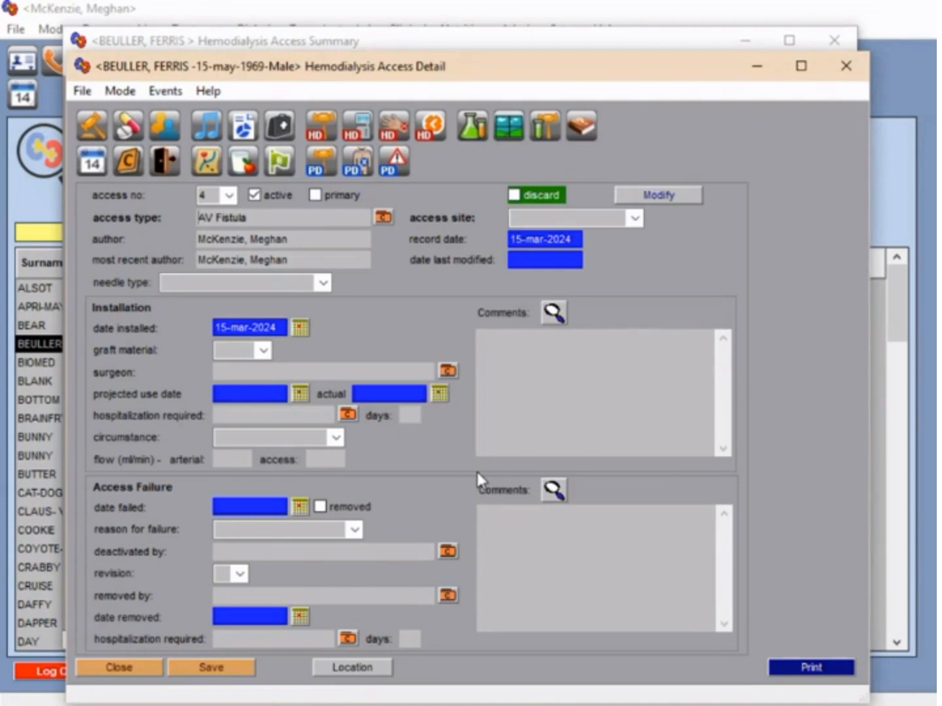
left_click(633, 220)
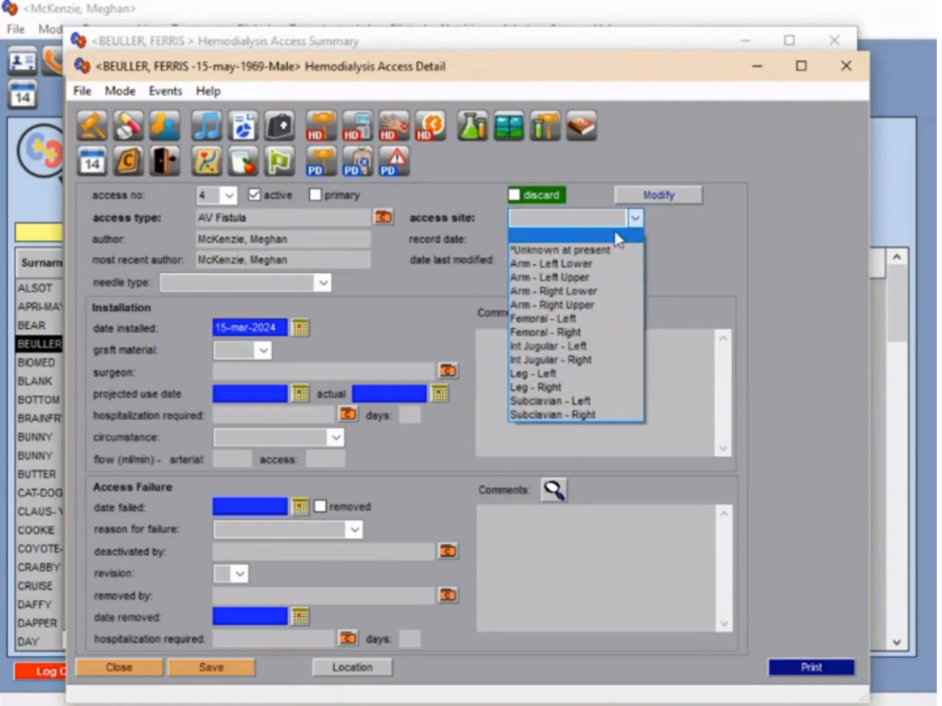
left_click(569, 268)
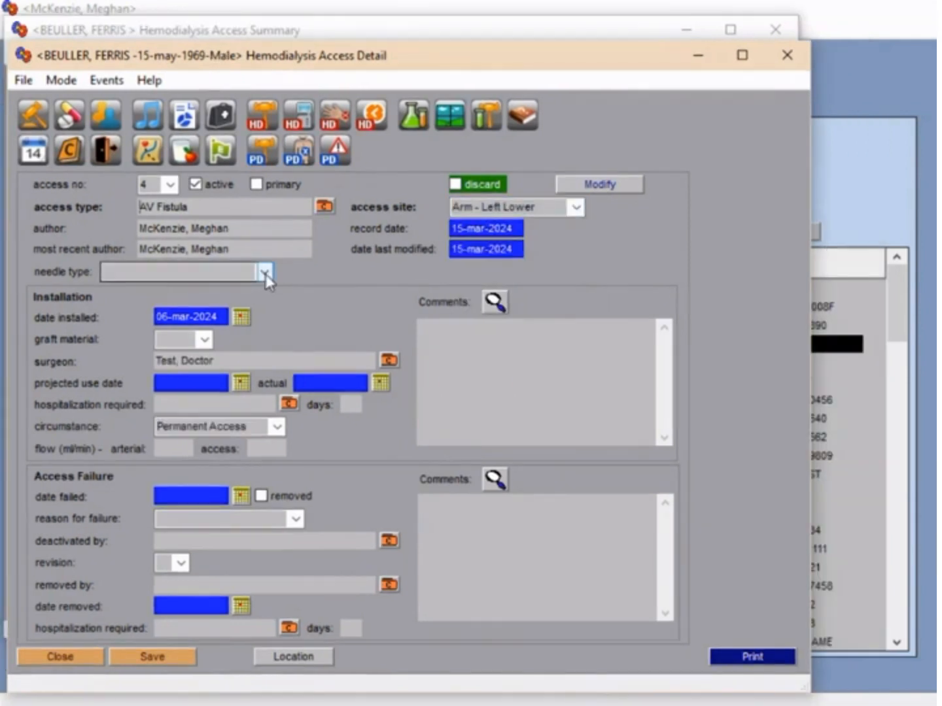
Look through the available needle types for the AV Fistula access and leave the needle type blank.
left_click(264, 272)
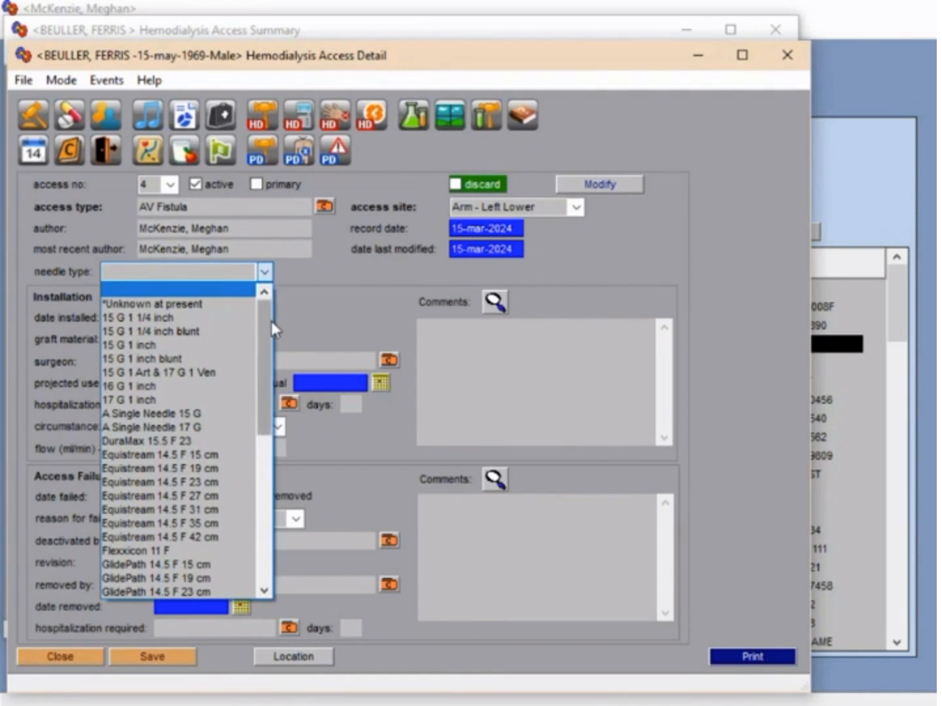
left_click_drag(269, 332, 263, 427)
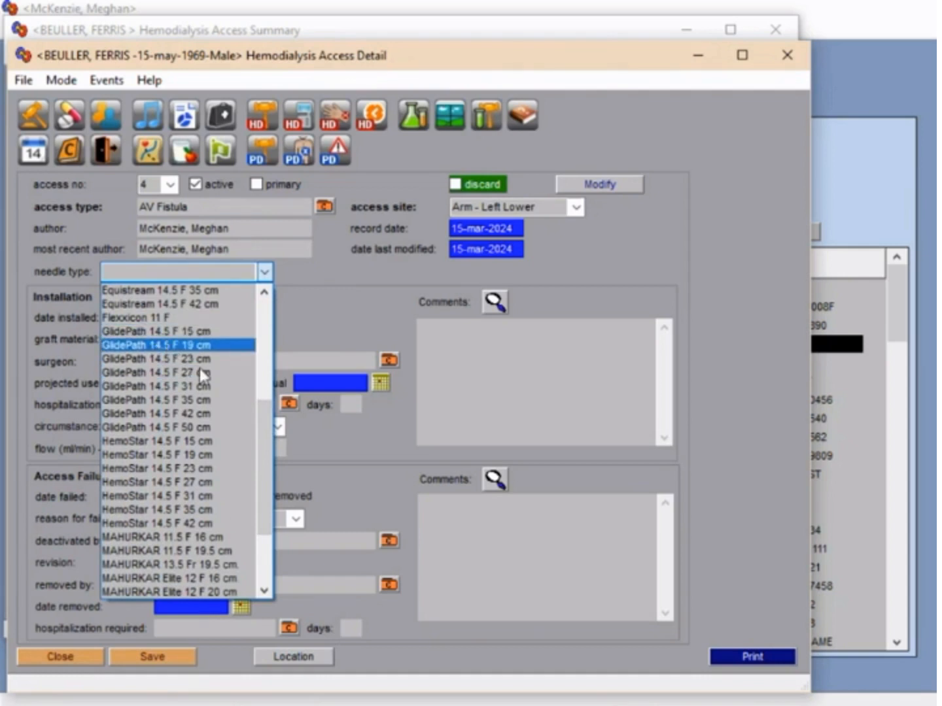
left_click_drag(267, 429, 248, 333)
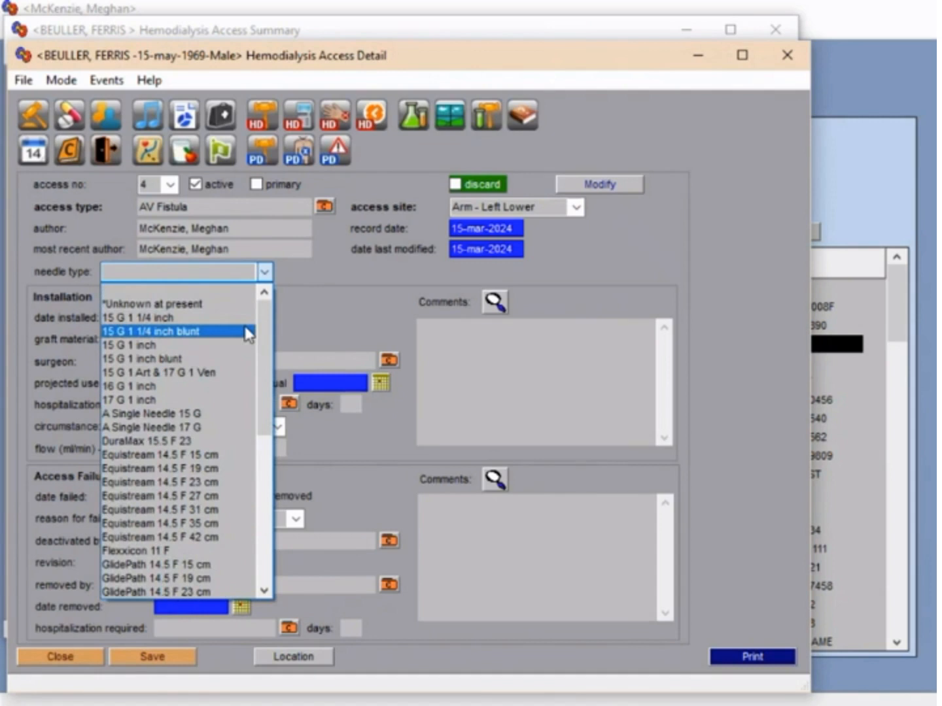
left_click(212, 291)
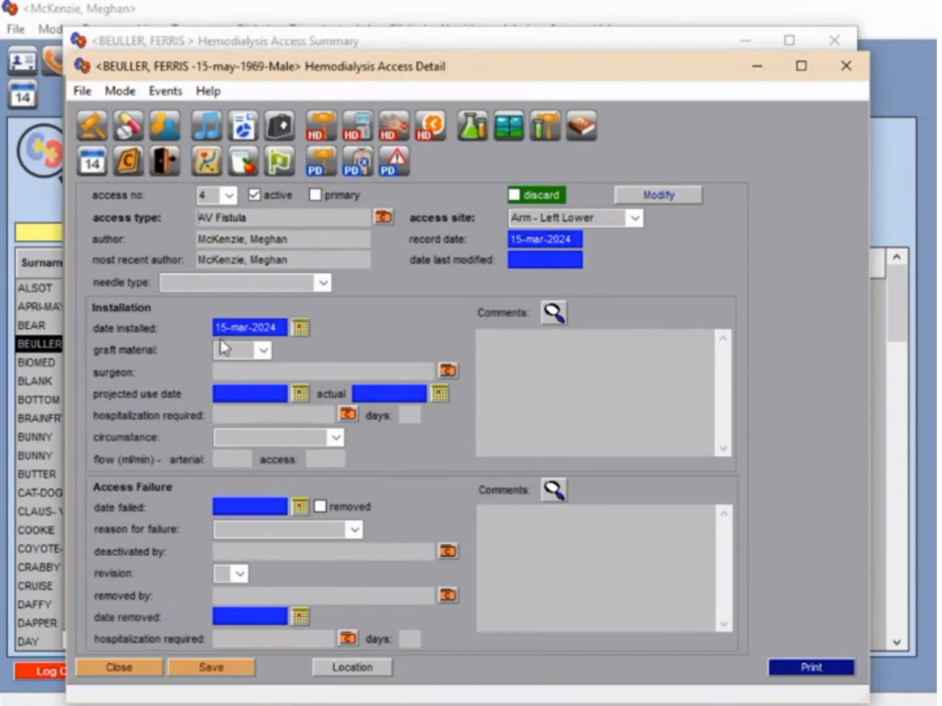
Set the access's installation date to 06-mar-2024 and choose the test doctor as its surgeon.
left_click(299, 327)
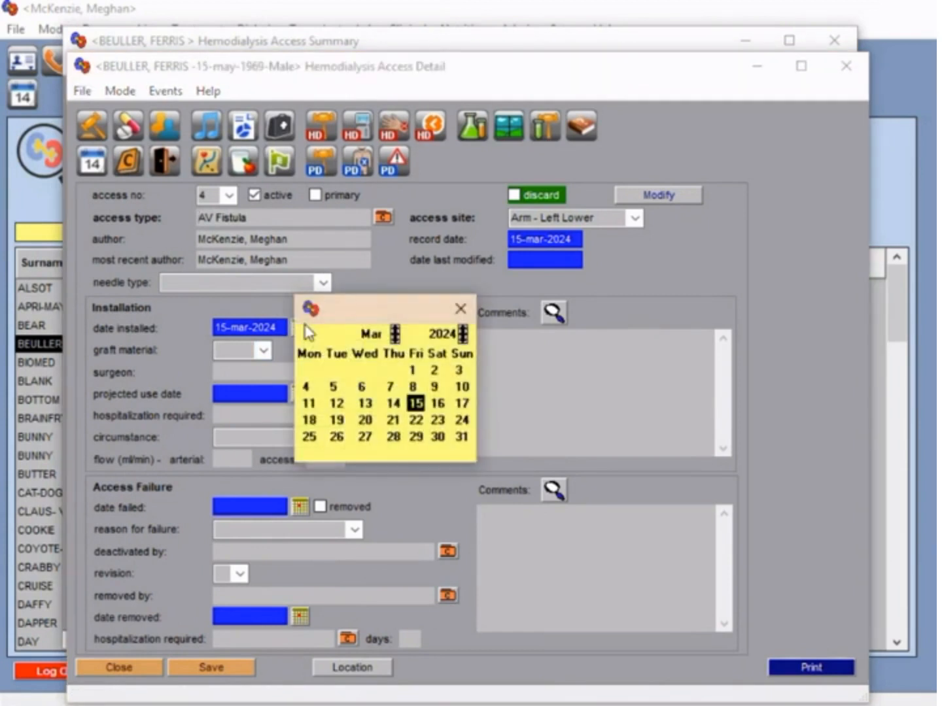
left_click(362, 388)
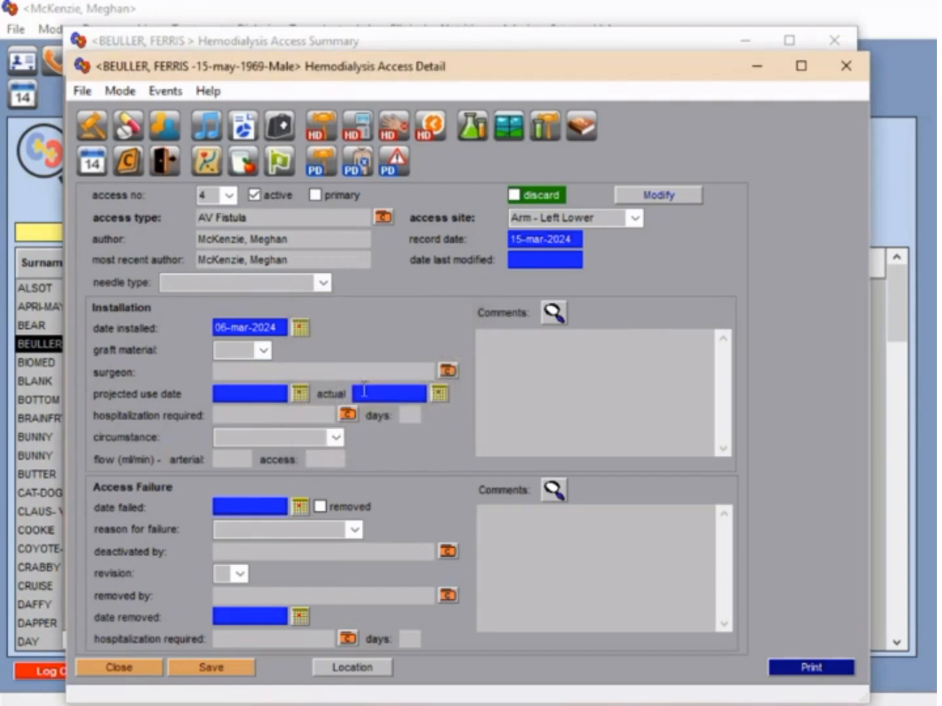
left_click(449, 372)
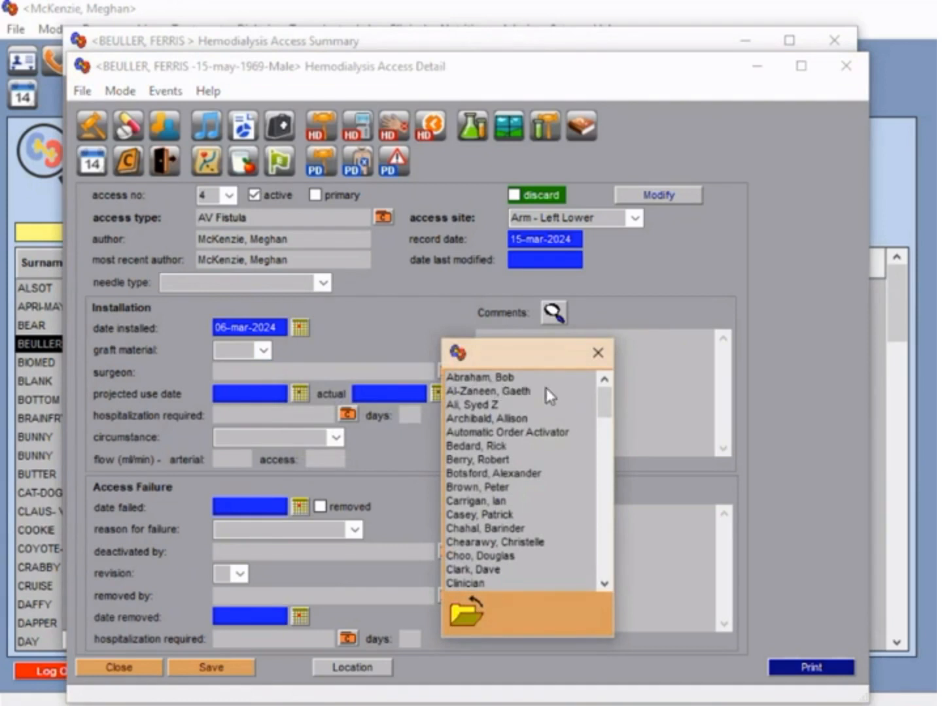
left_click(501, 474)
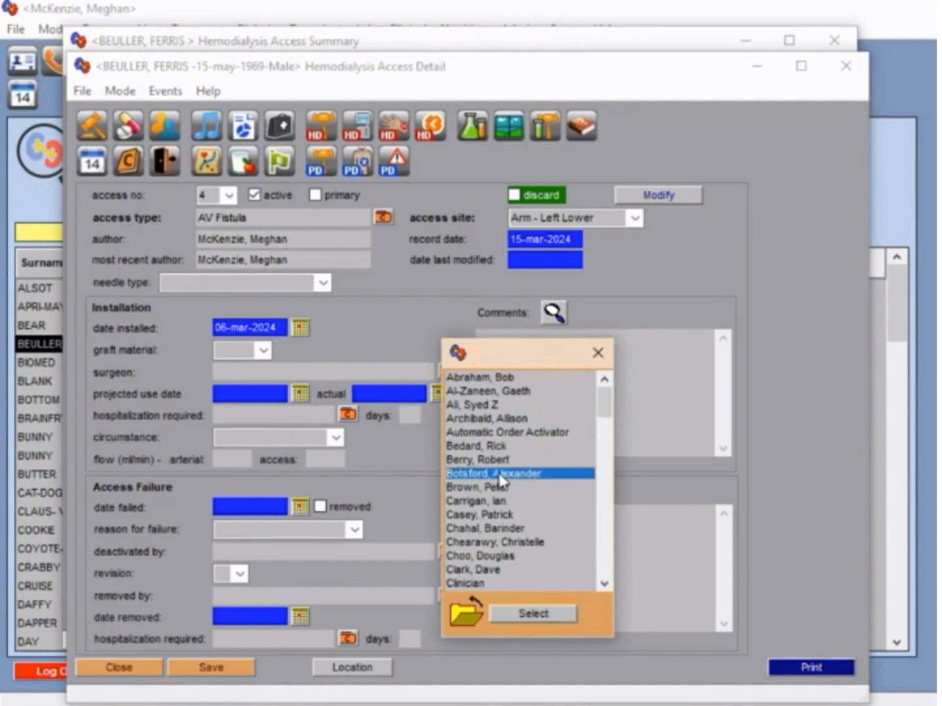
key("t")
key("t")
key("t")
key("t")
key("t")
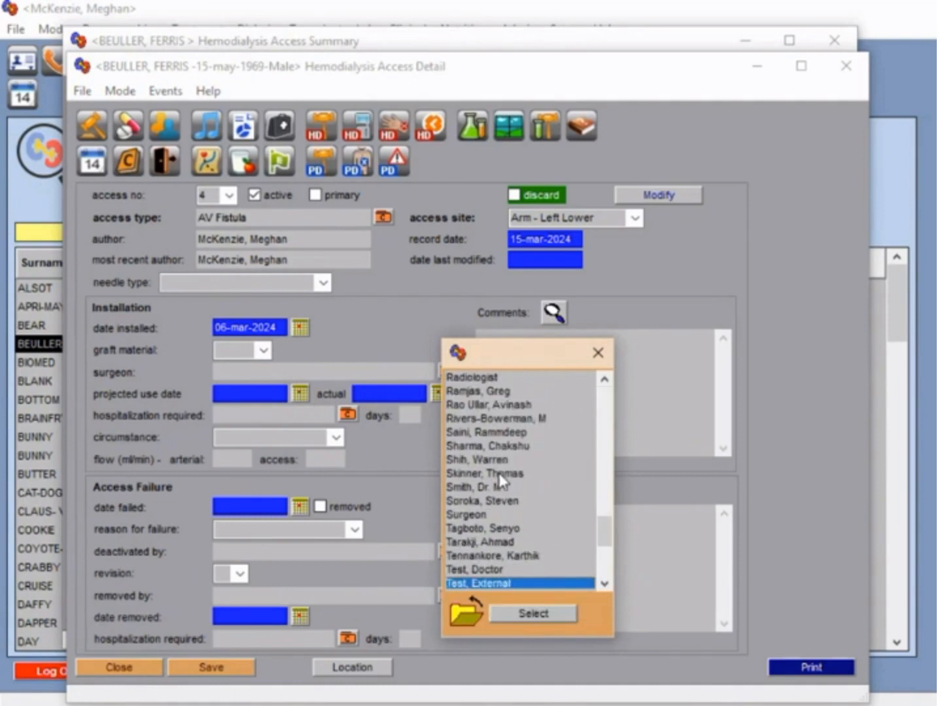
left_click(500, 570)
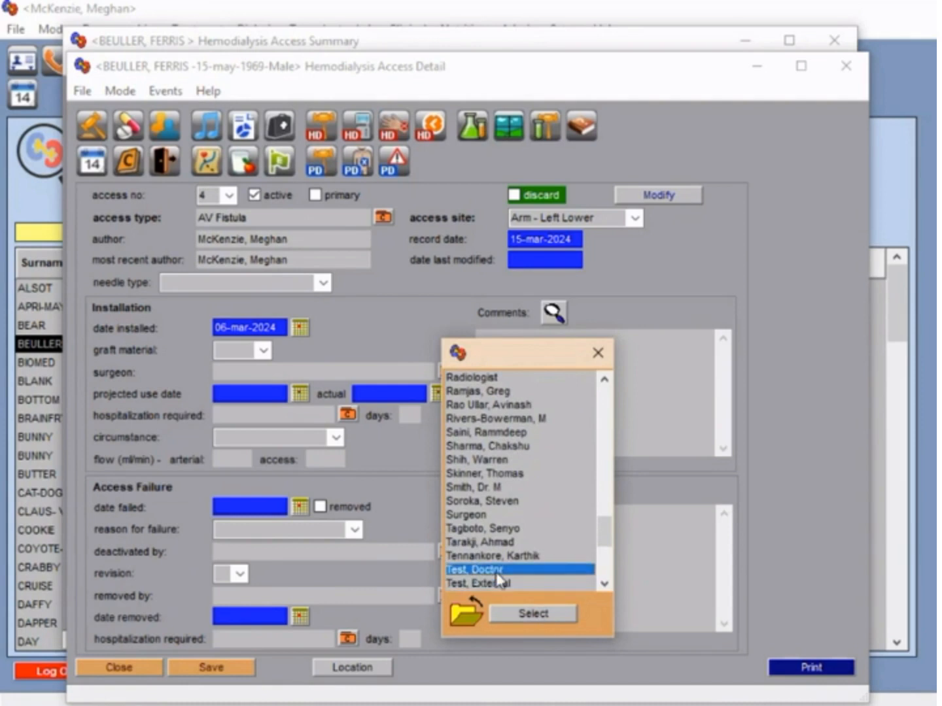
left_click(511, 615)
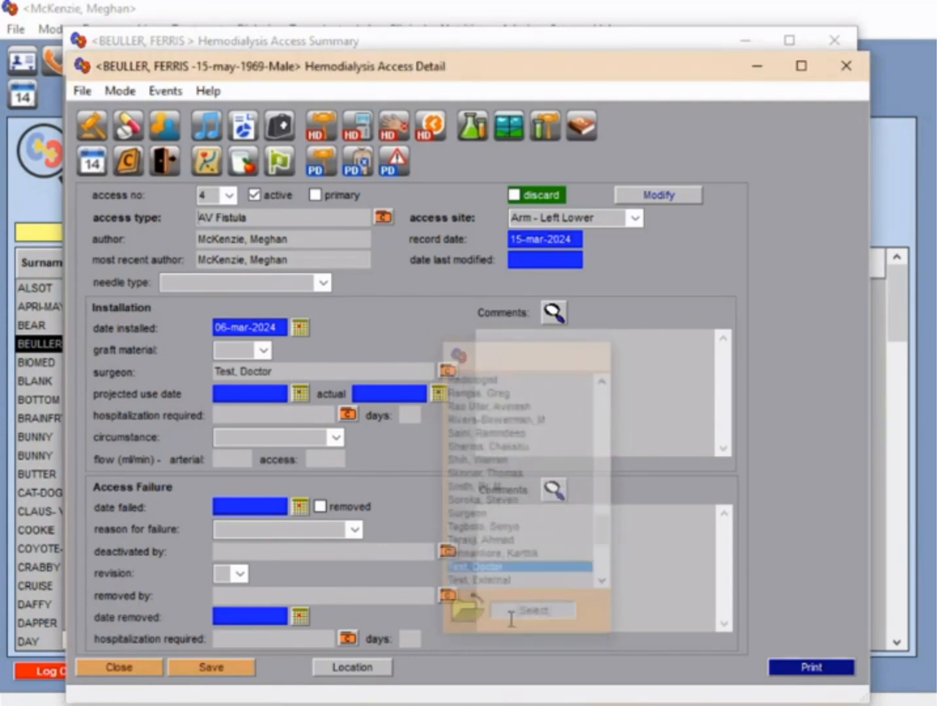
Set the installation circumstance to Permanent Access, leave the comments empty, and save and close the access record.
left_click(336, 439)
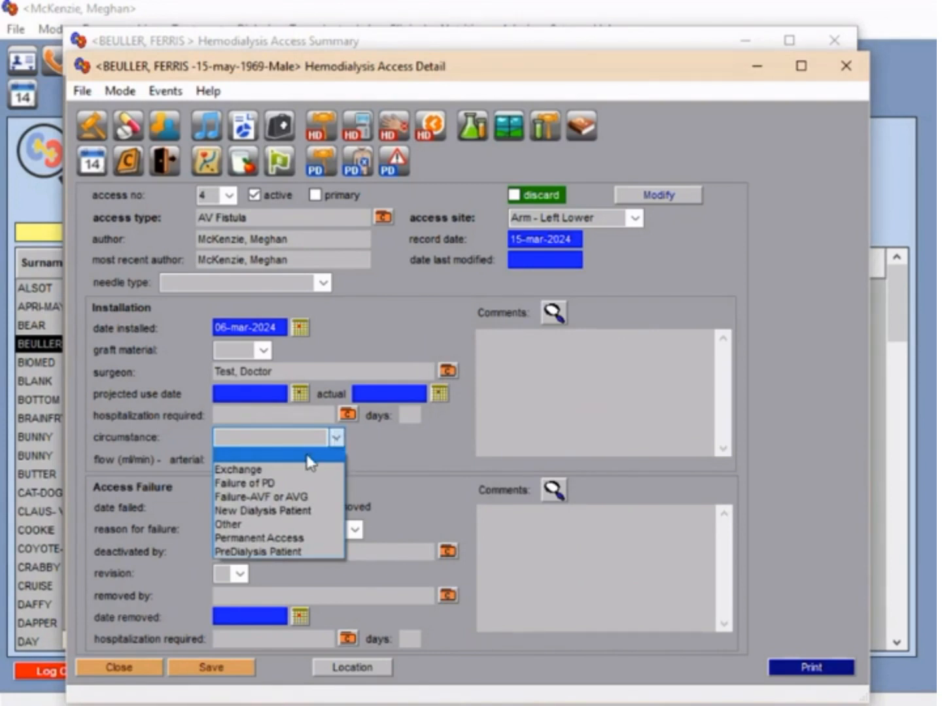
left_click(298, 541)
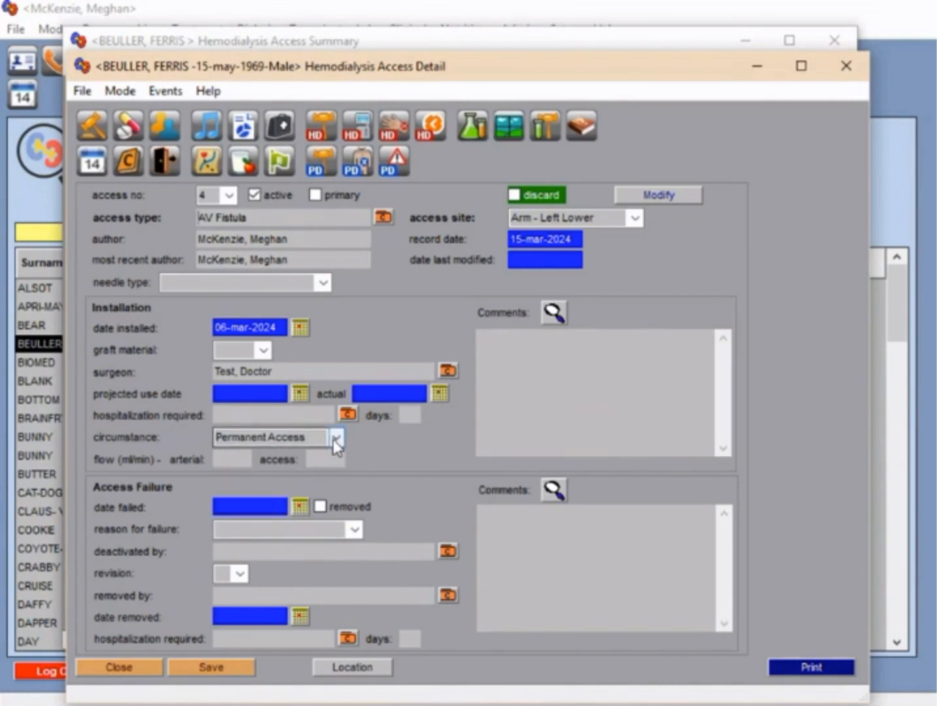
right_click(583, 368)
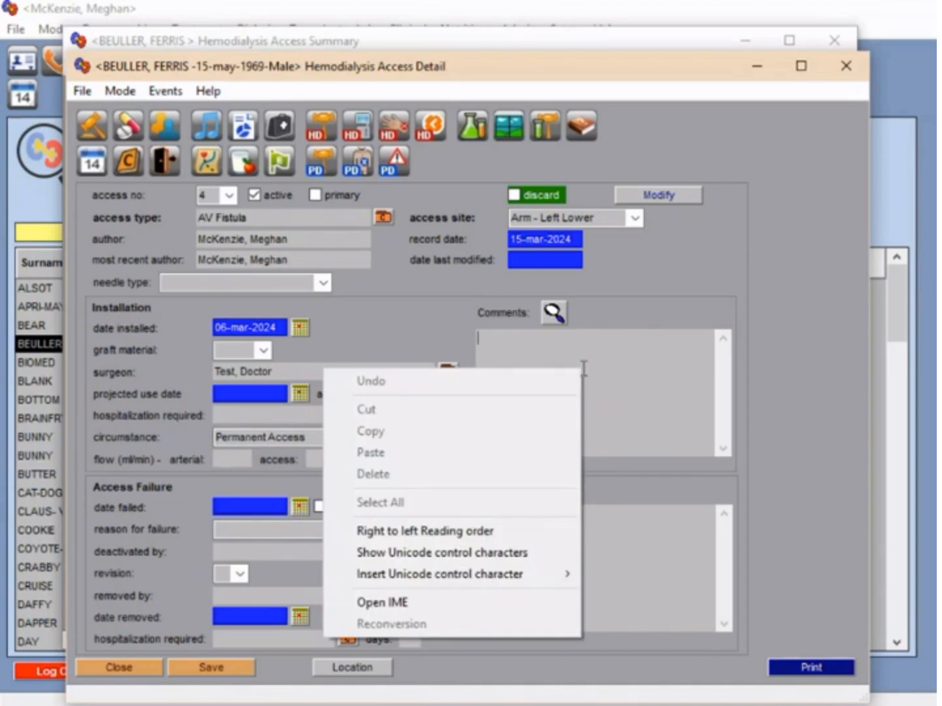
left_click(626, 364)
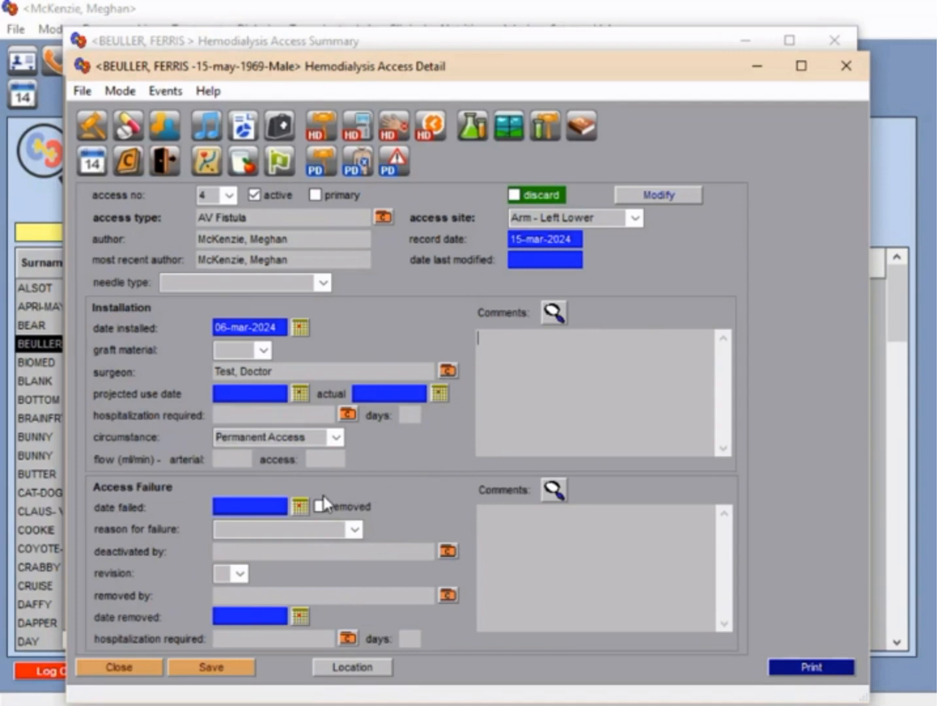
left_click(178, 670)
left_click(120, 667)
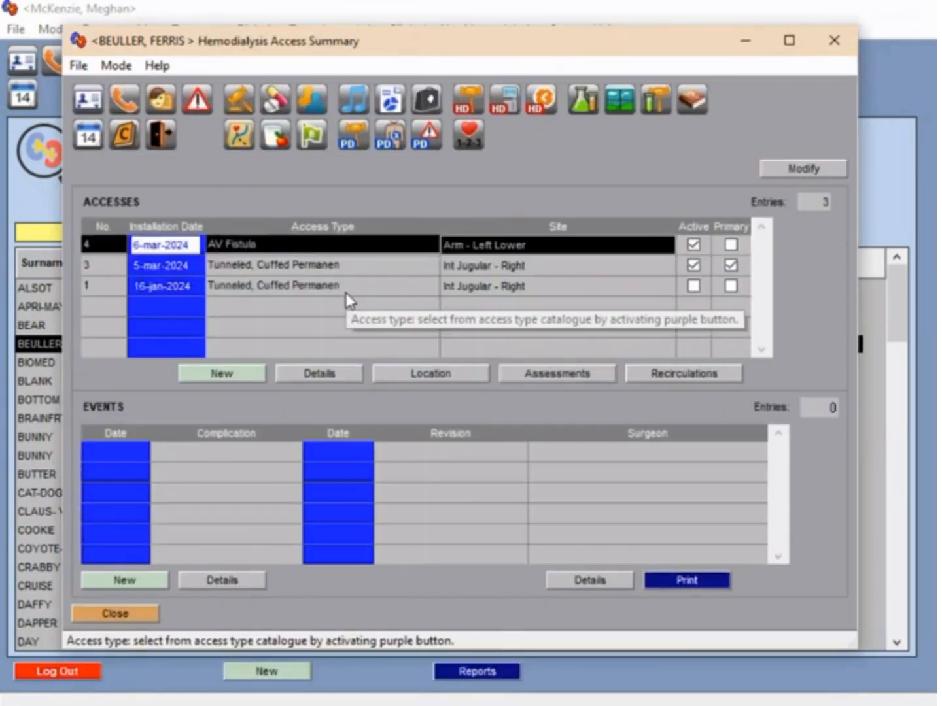
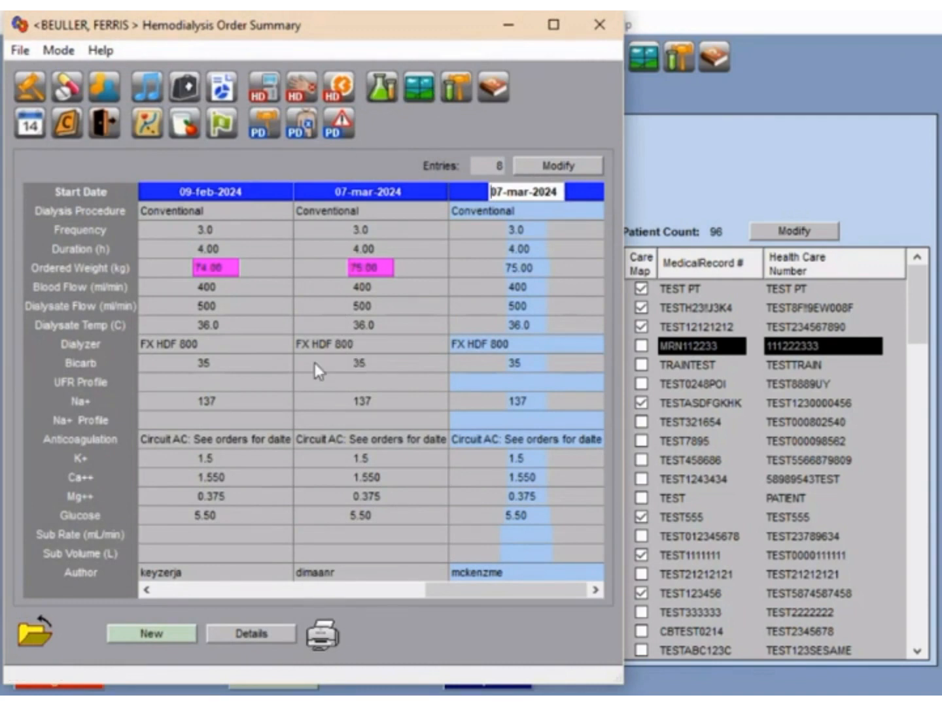
In the details of the latest 07-mar-2024 hemodialysis order, assign the left lower arm AV Fistula as the backup access.
left_click(256, 635)
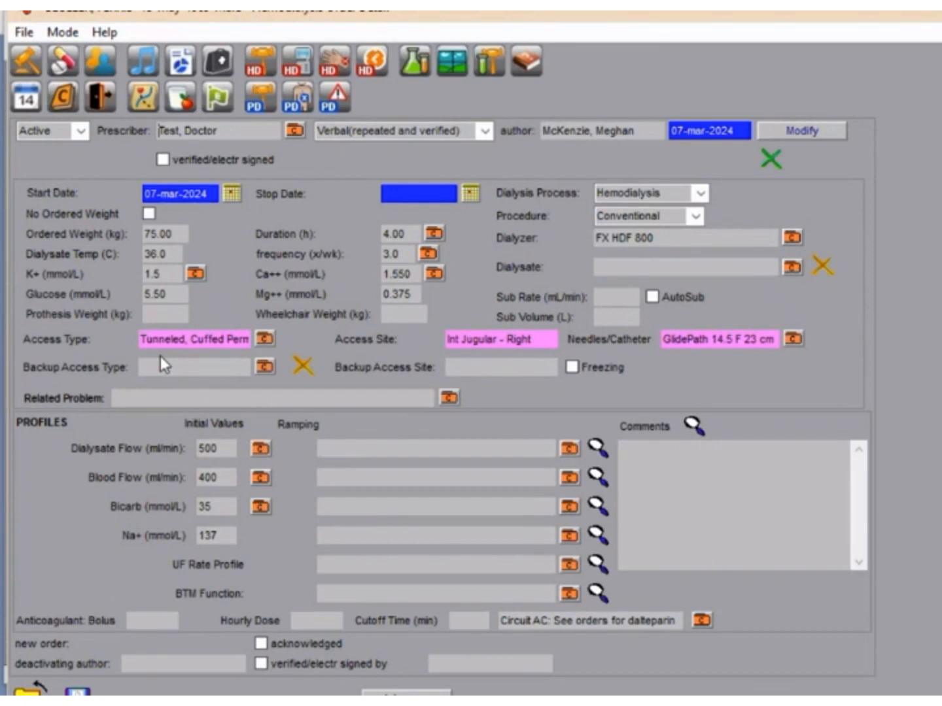
left_click(265, 369)
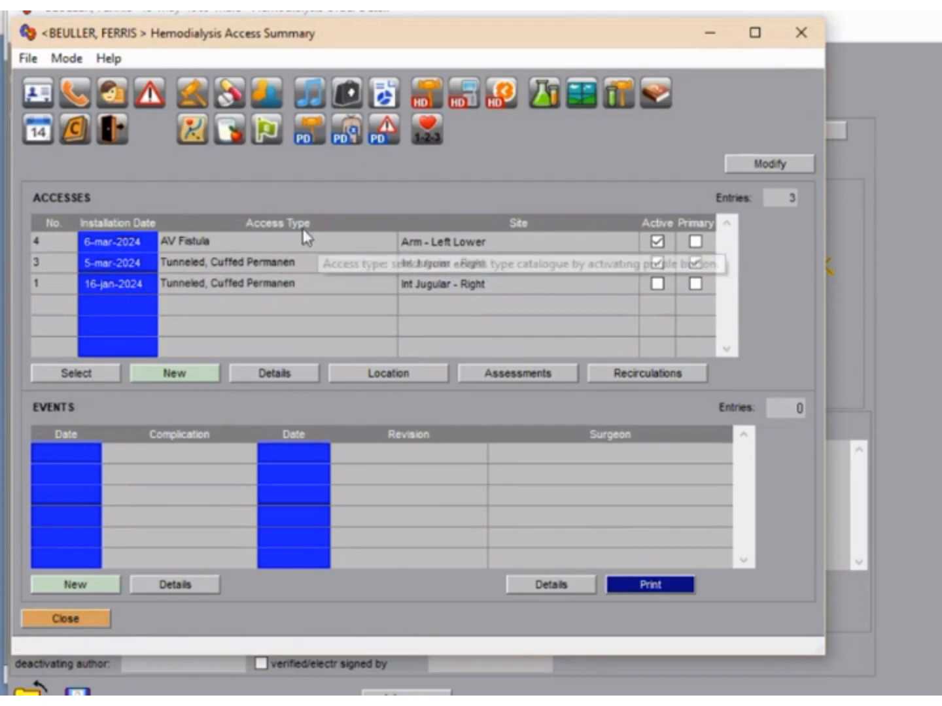
left_click(212, 244)
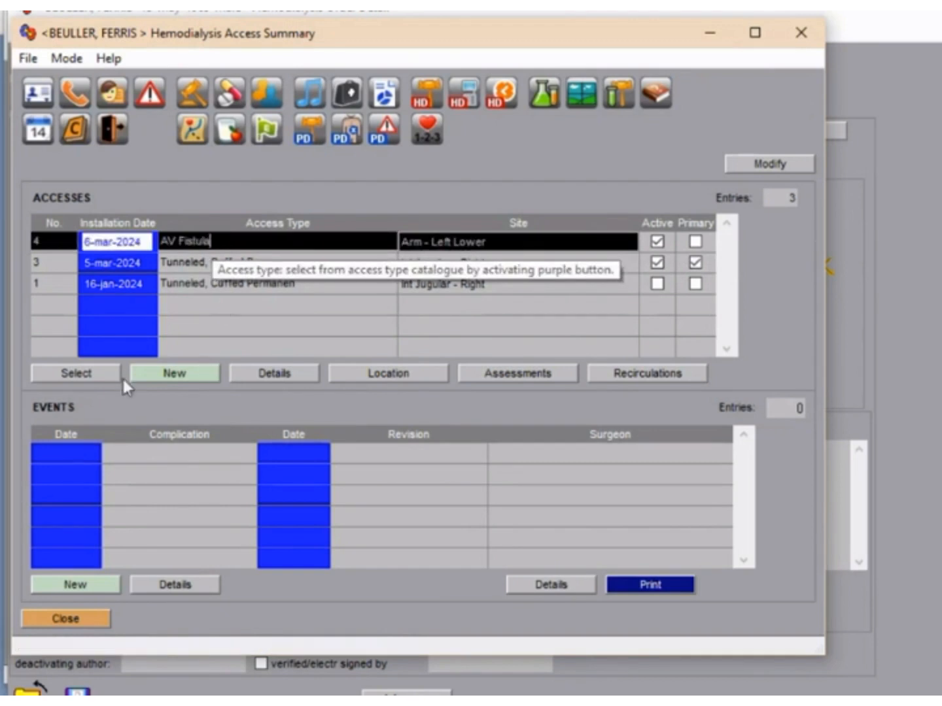
left_click(77, 374)
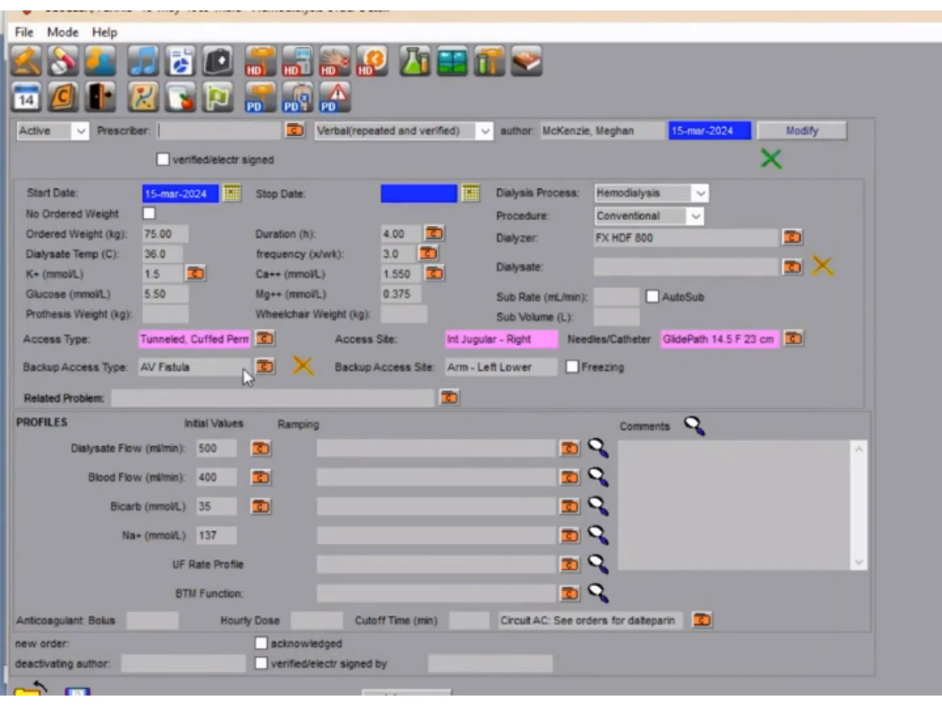
Choose the test doctor as the prescriber of the modified hemodialysis order.
left_click(294, 133)
left_click(439, 341)
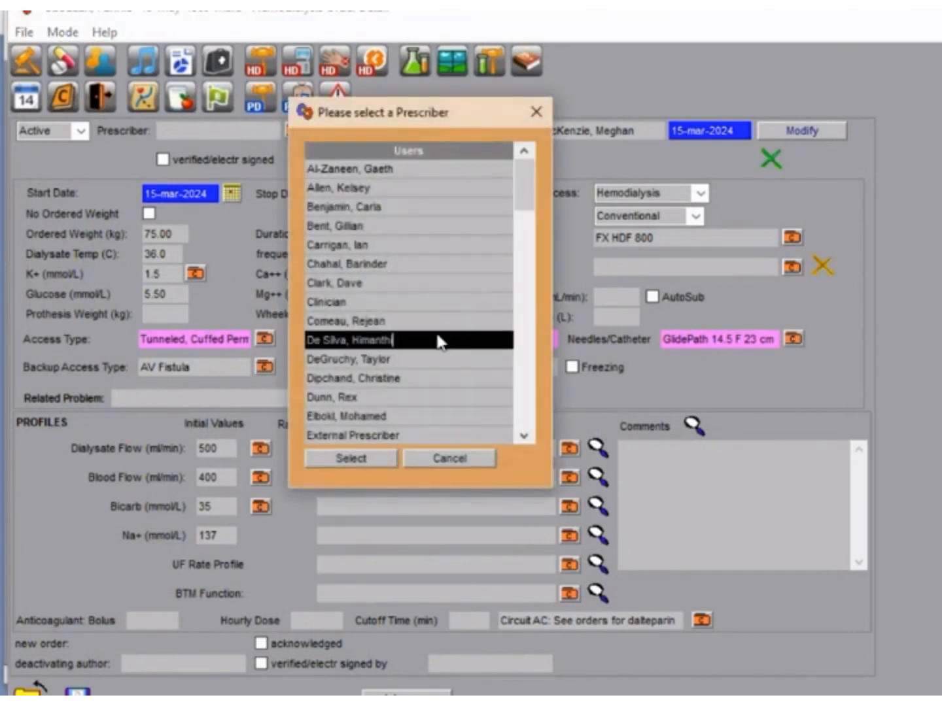
type("tes")
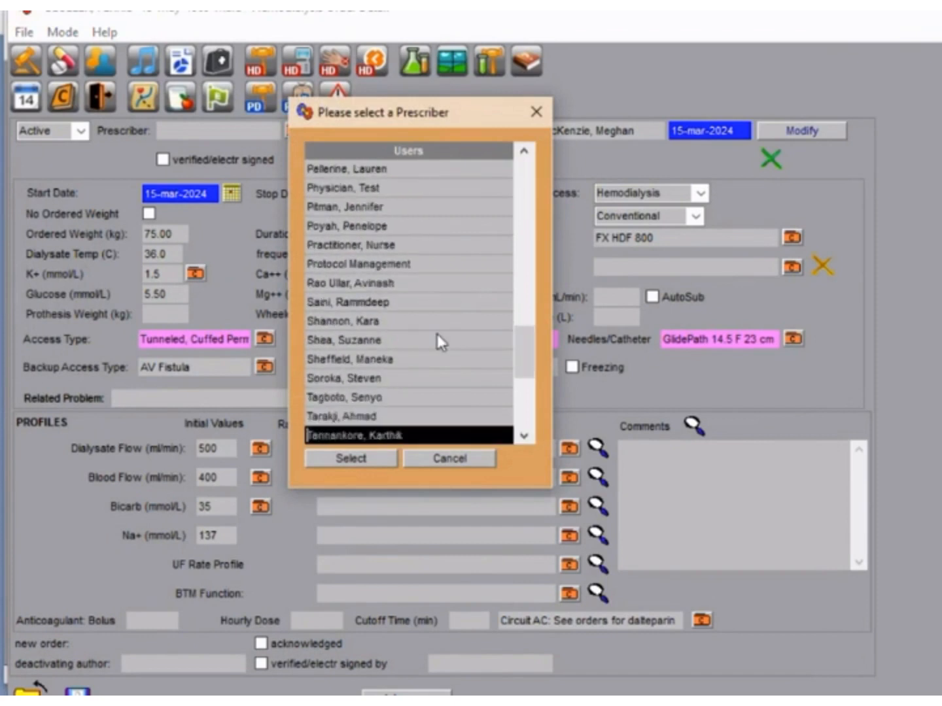
left_click(334, 465)
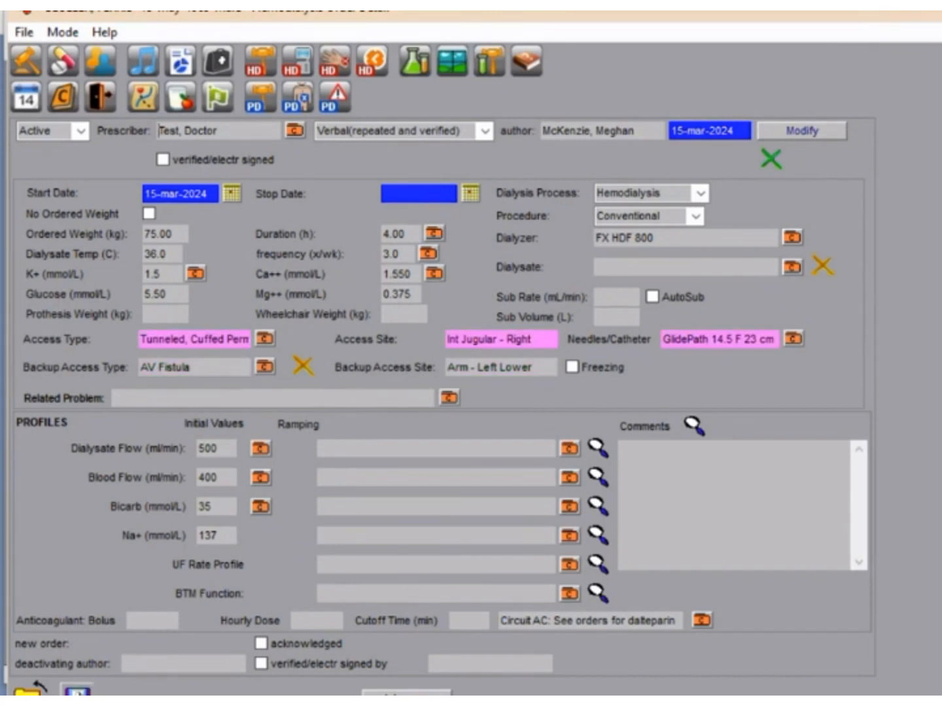
Save the hemodialysis order and close both its details and the order summary.
left_click(79, 692)
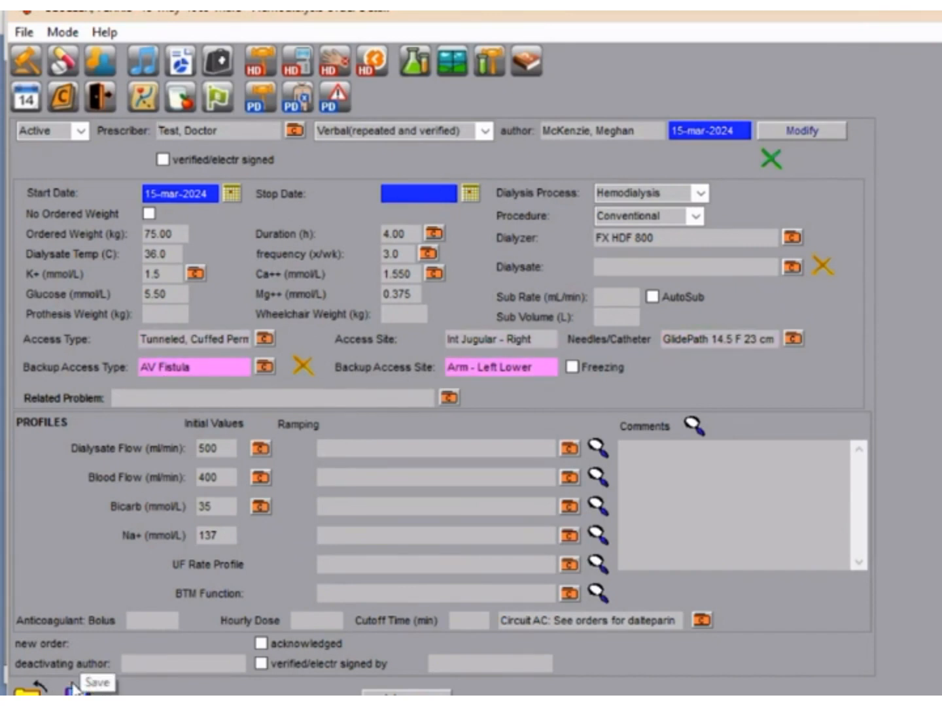
left_click(27, 688)
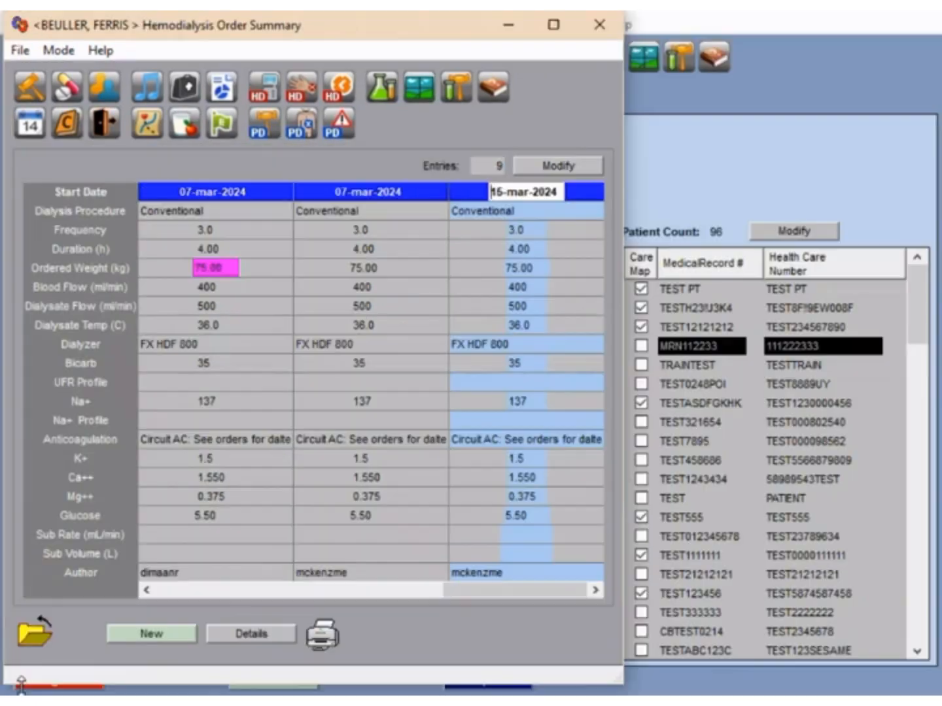
left_click(51, 623)
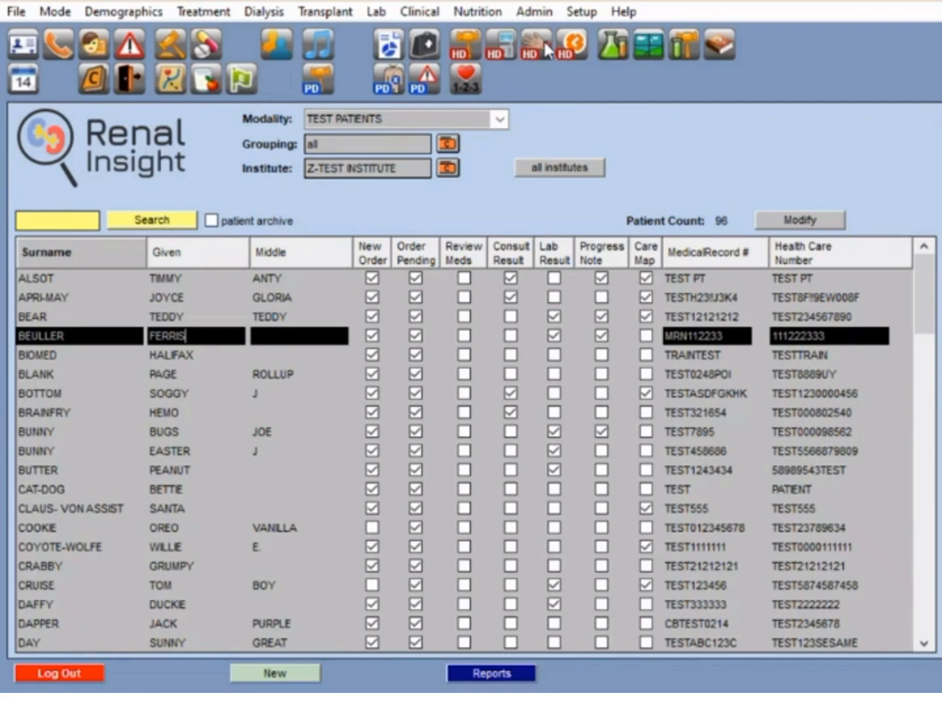
In the details of the left lower arm AV Fistula access, set the needle type to 17 G 1 inch.
left_click(544, 44)
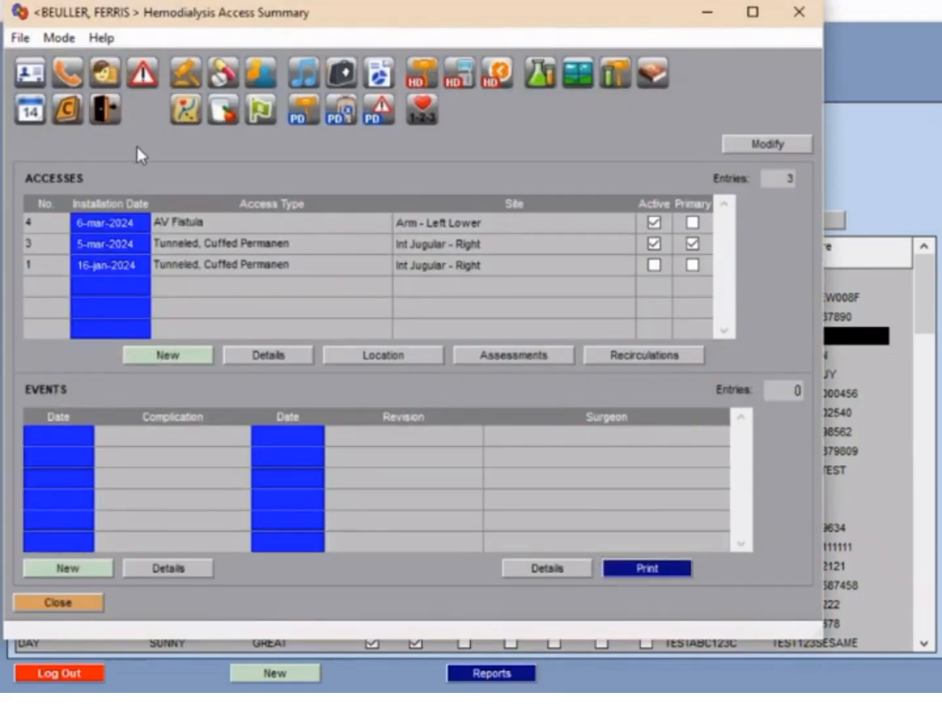
left_click(203, 226)
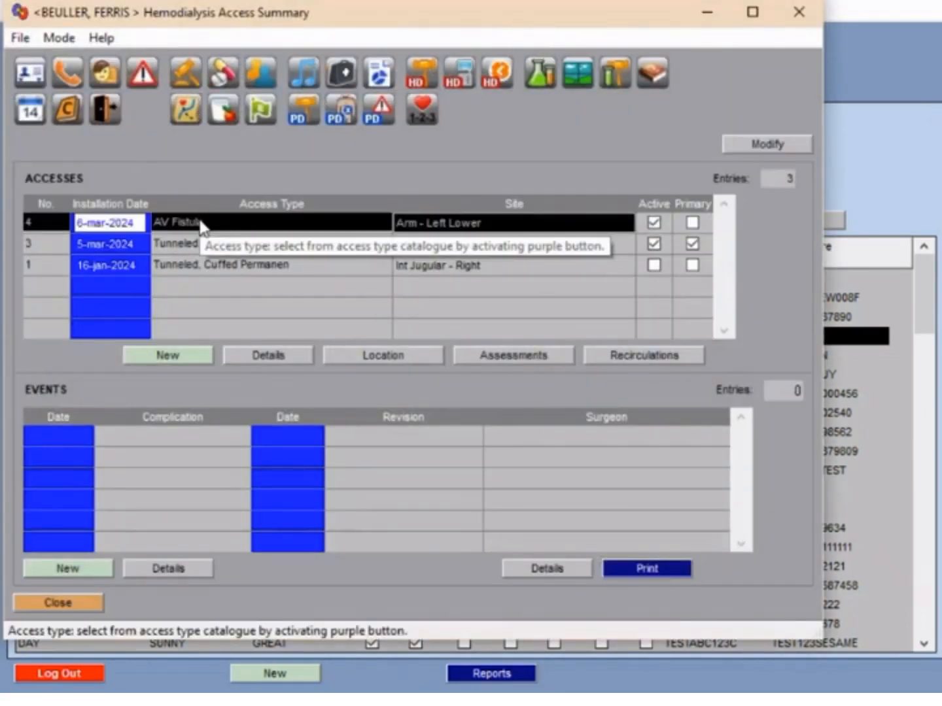
left_click(290, 360)
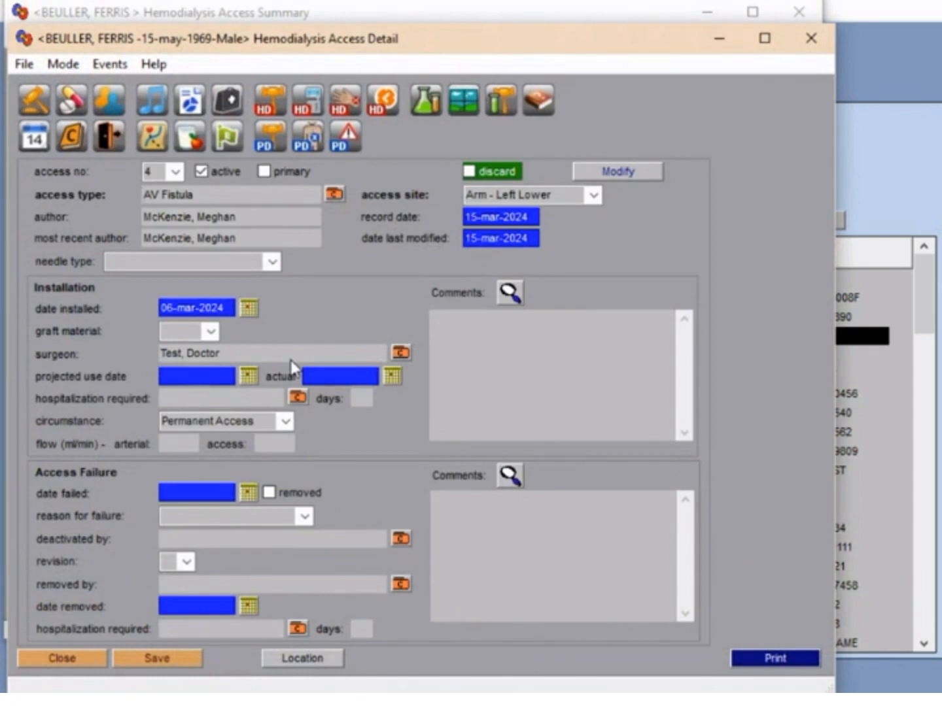
left_click(273, 262)
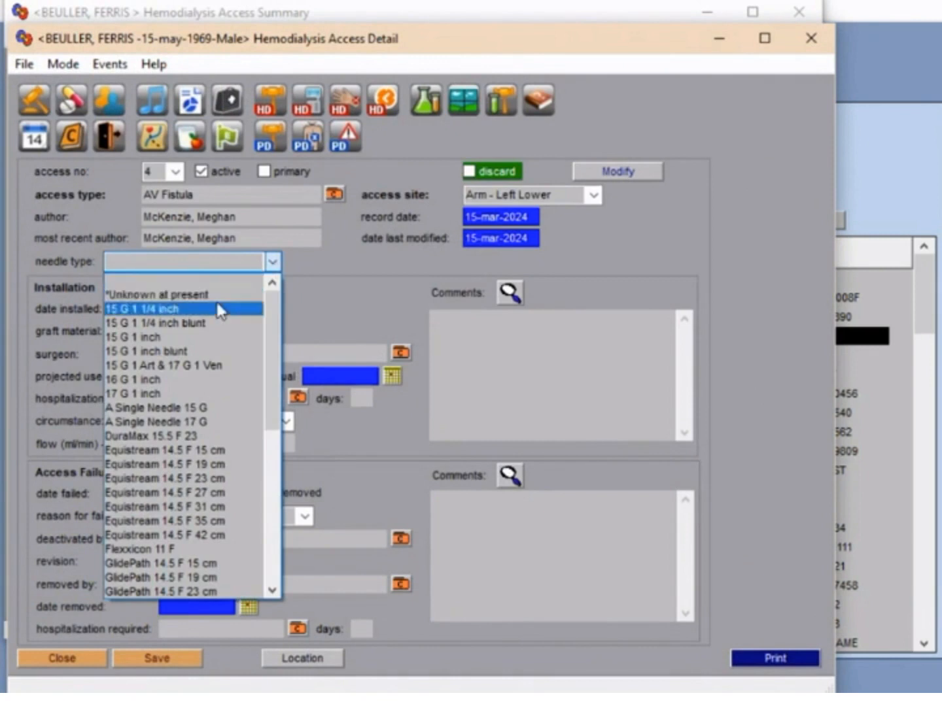
left_click(187, 393)
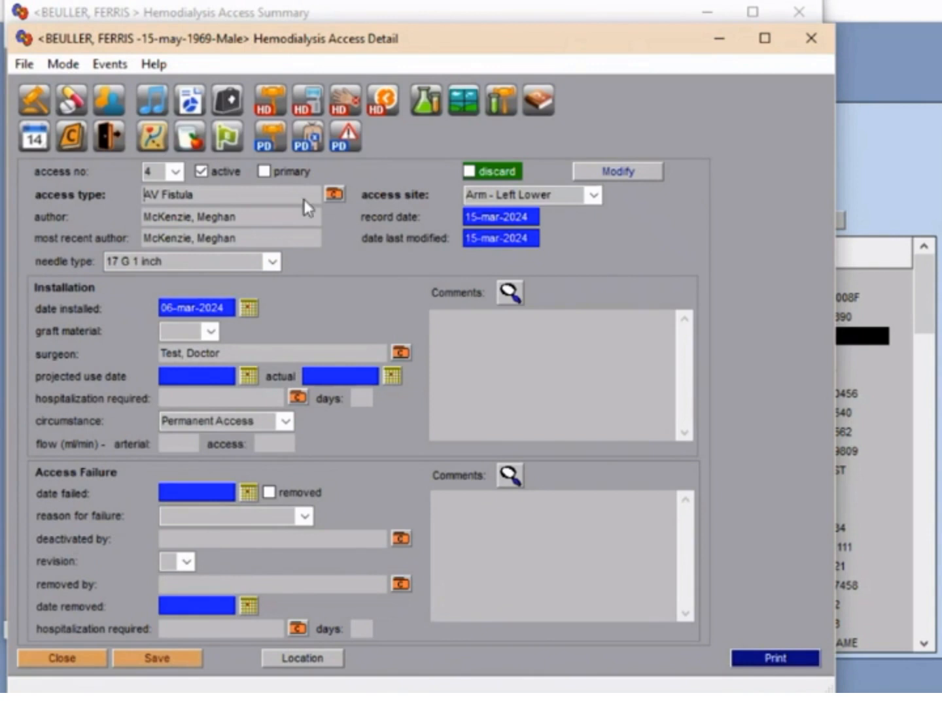
Make the AV Fistula the primary access, accept the change to the active hemodialysis order, and save and close the record.
left_click(263, 173)
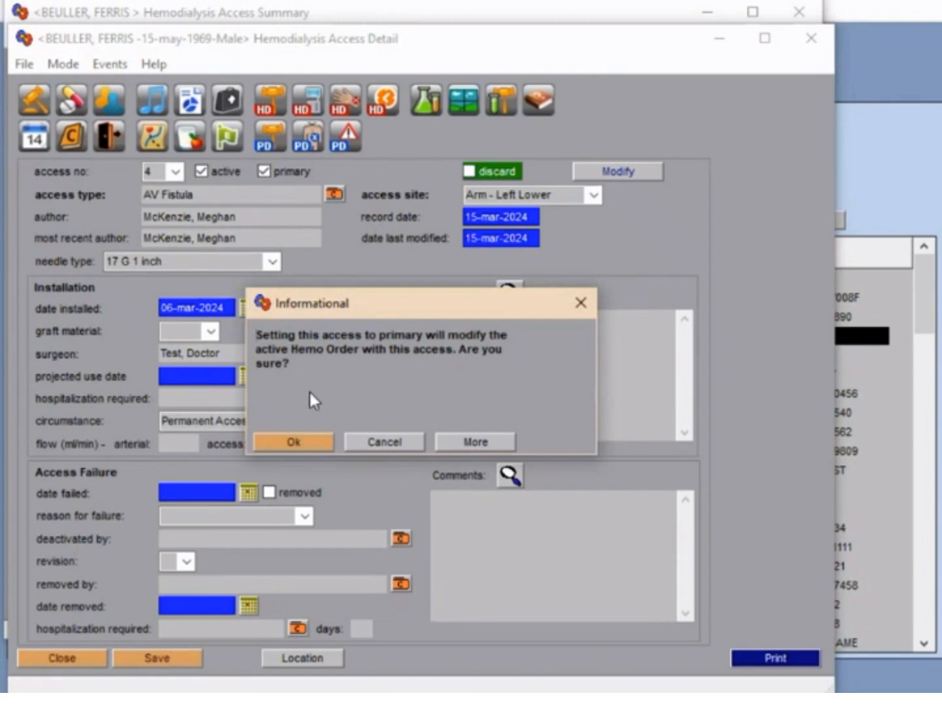
left_click(291, 440)
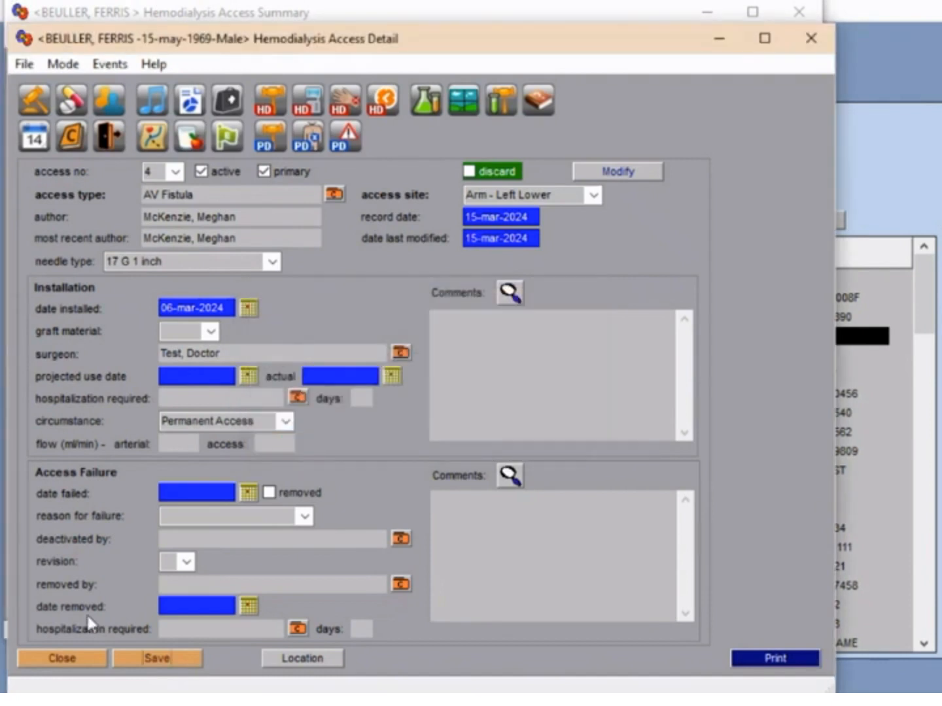
left_click(71, 658)
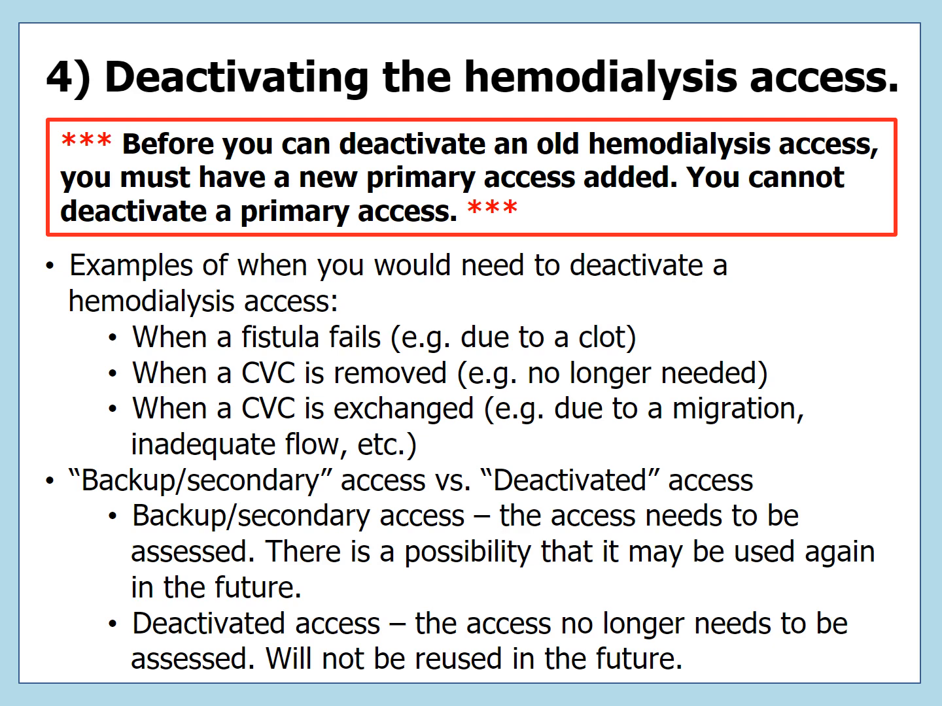
key("Right")
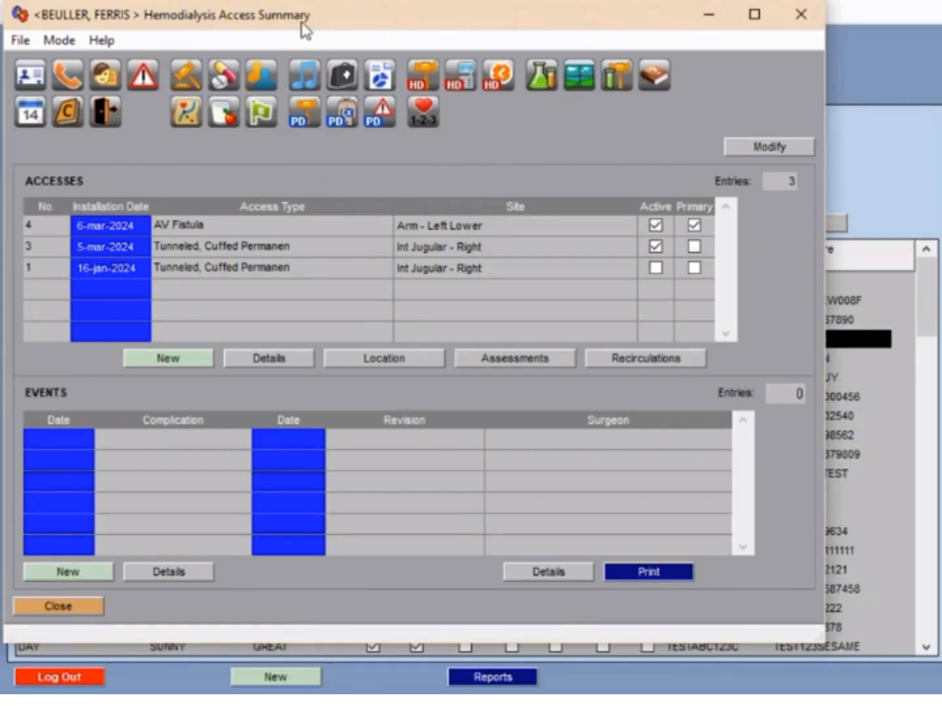
left_click_drag(286, 30, 298, 31)
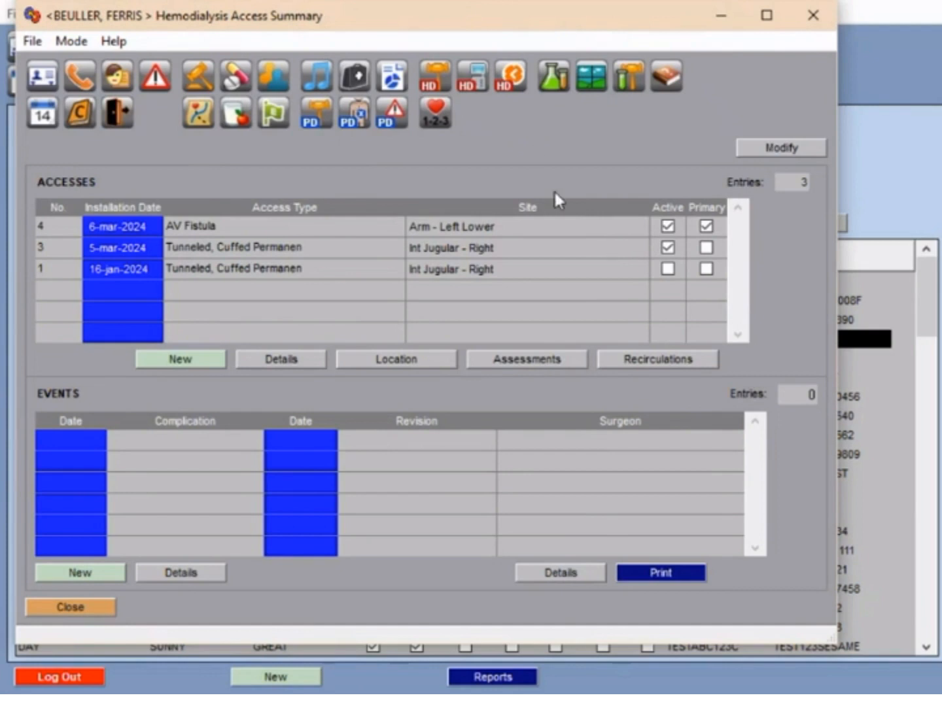
In the 5-mar-2024 tunneled access record, set the failure date to 15-mar-2024, mark it removed, and give No longer needed as the reason.
left_click(520, 247)
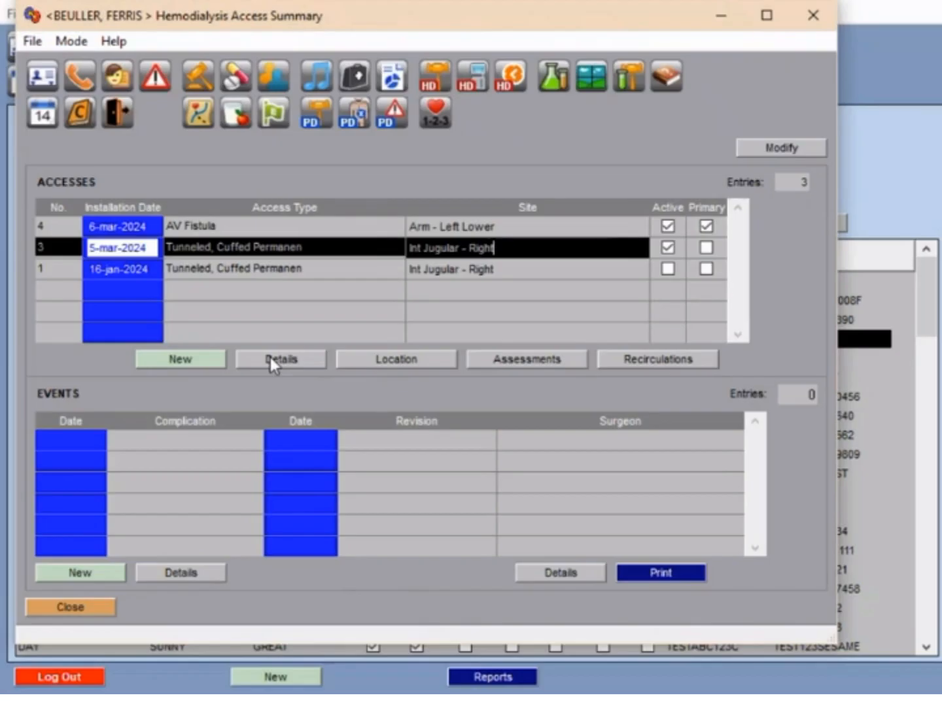
left_click(270, 358)
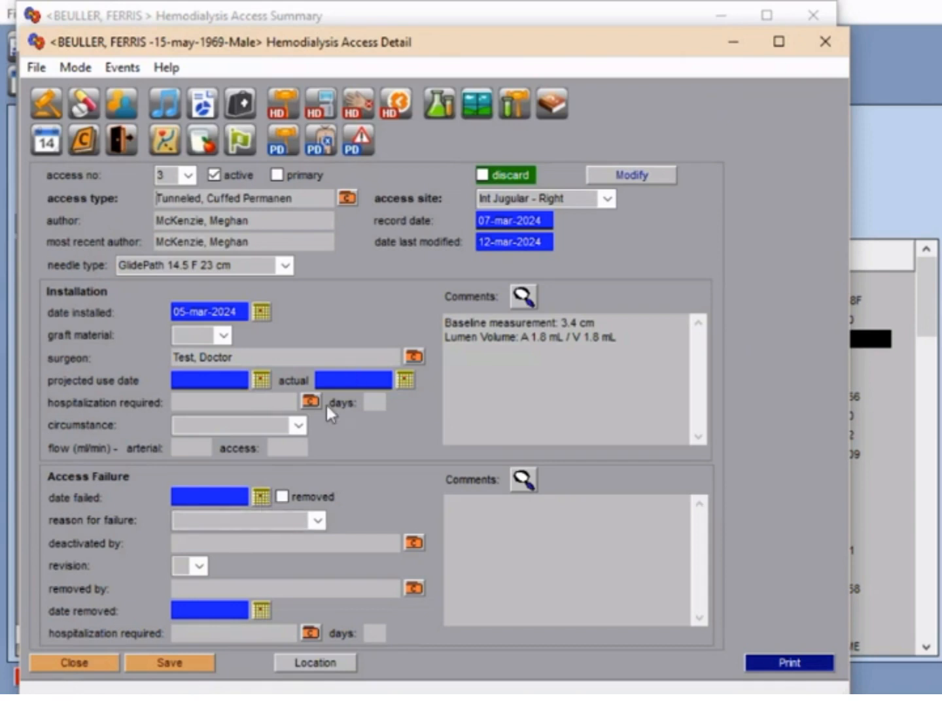
left_click(257, 498)
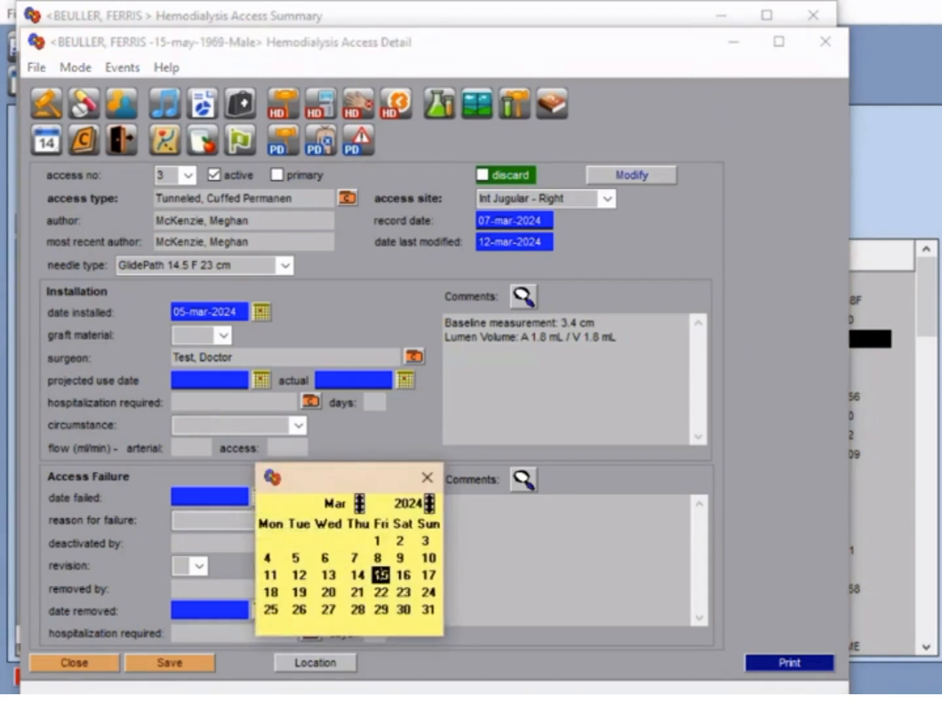
left_click(381, 575)
left_click(283, 497)
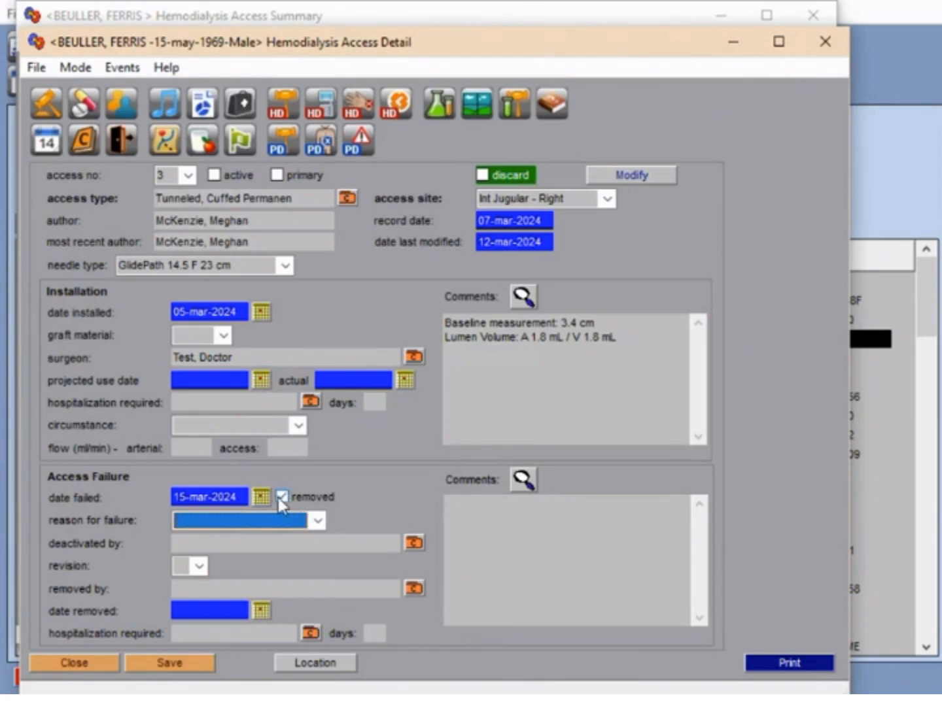
left_click(318, 521)
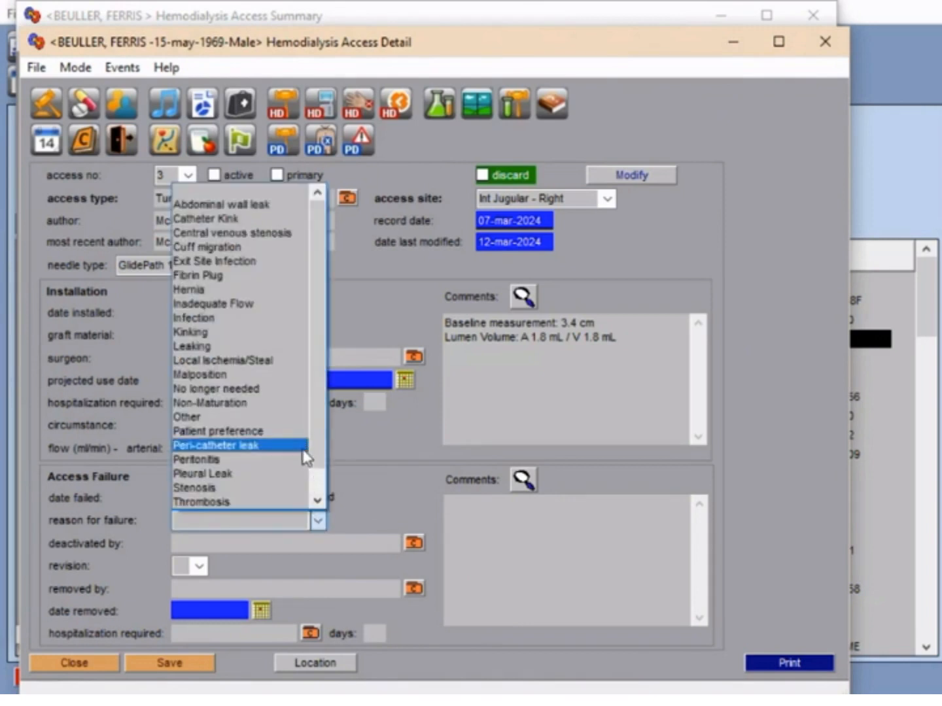
left_click(276, 390)
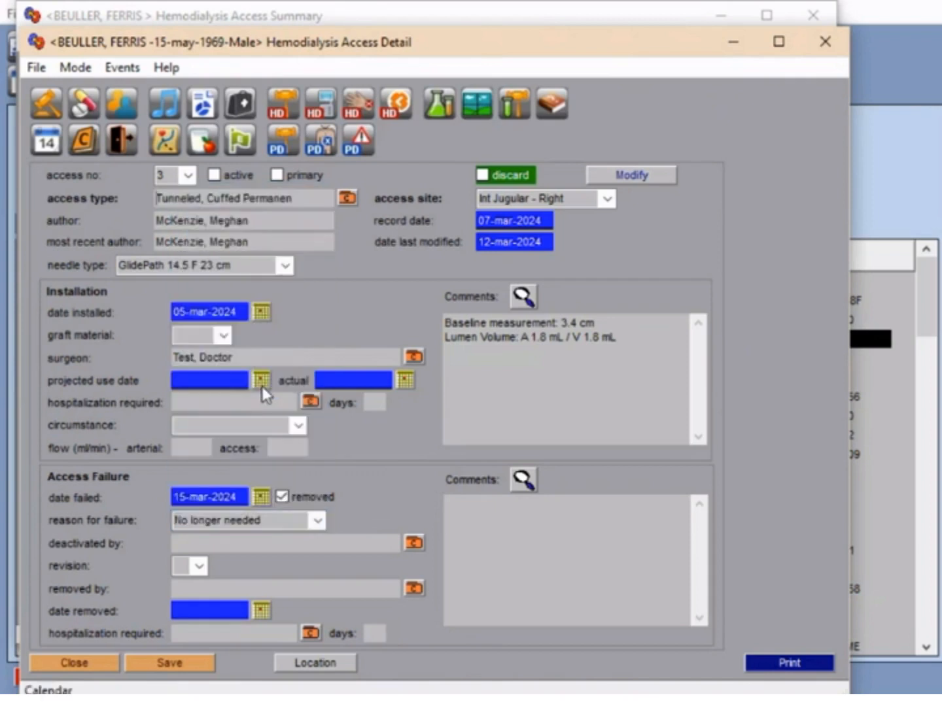
Choose the test doctor as the person who deactivated the tunneled access.
left_click(416, 540)
left_click(498, 533)
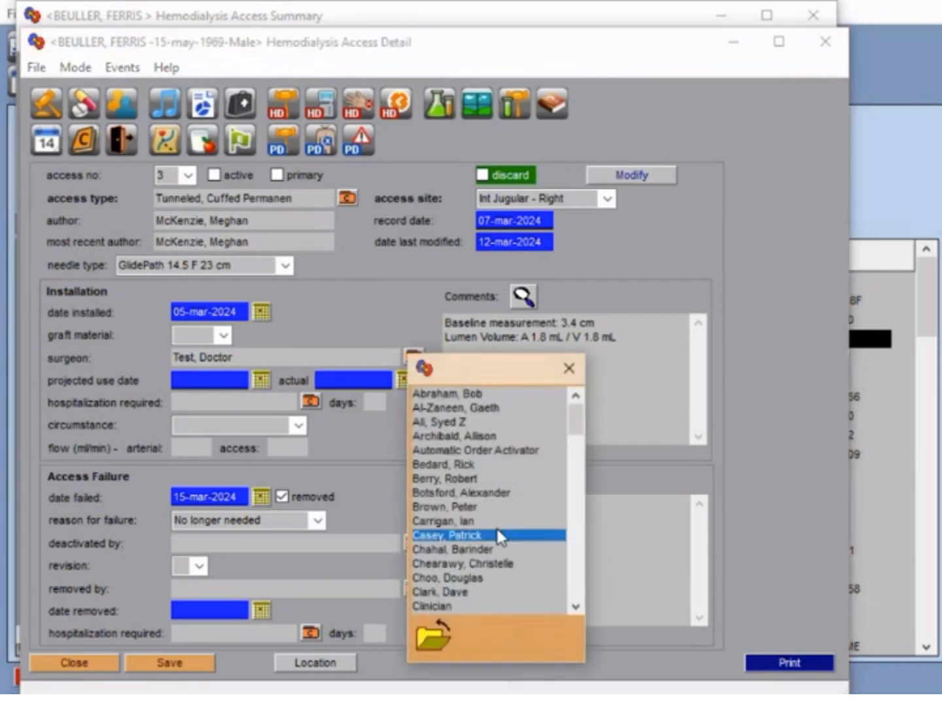
key("t")
key("t")
key("t")
key("t")
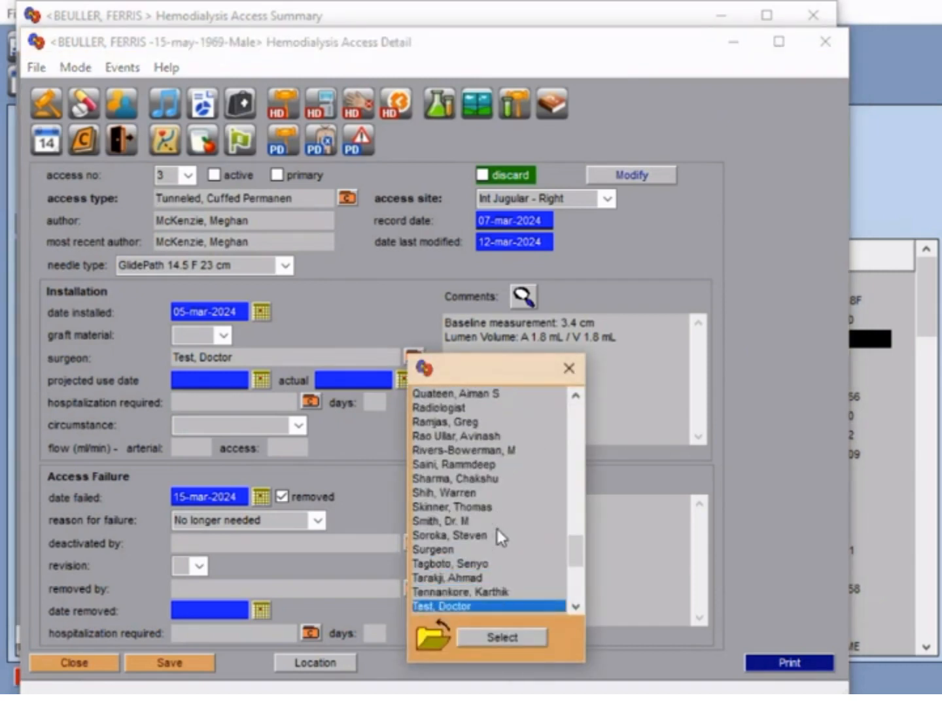
left_click(482, 642)
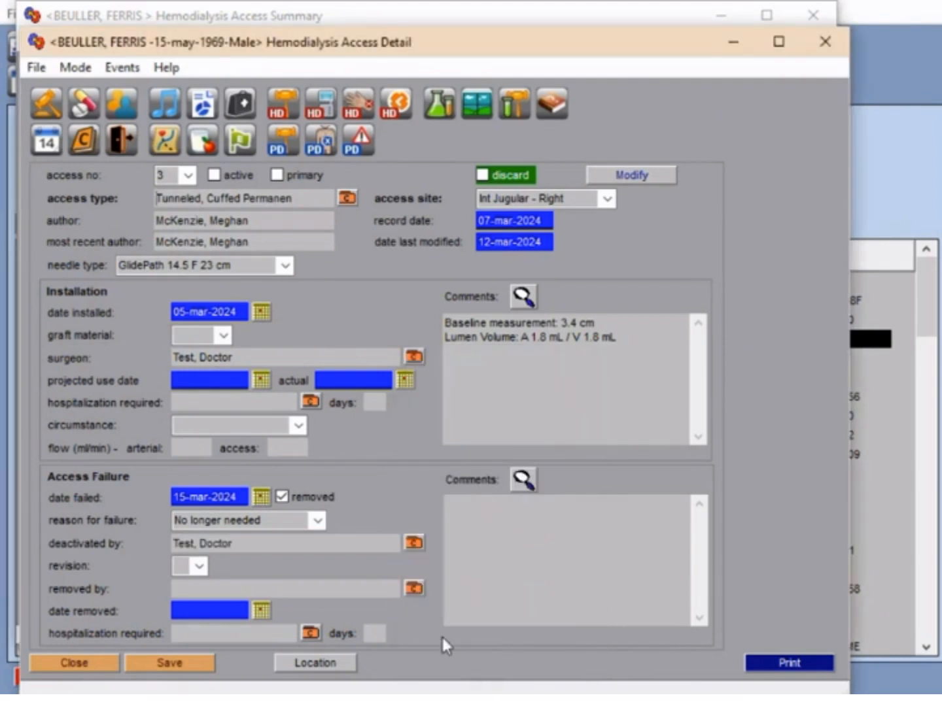
Choose the external test provider as the person who removed the tunneled access.
left_click(416, 588)
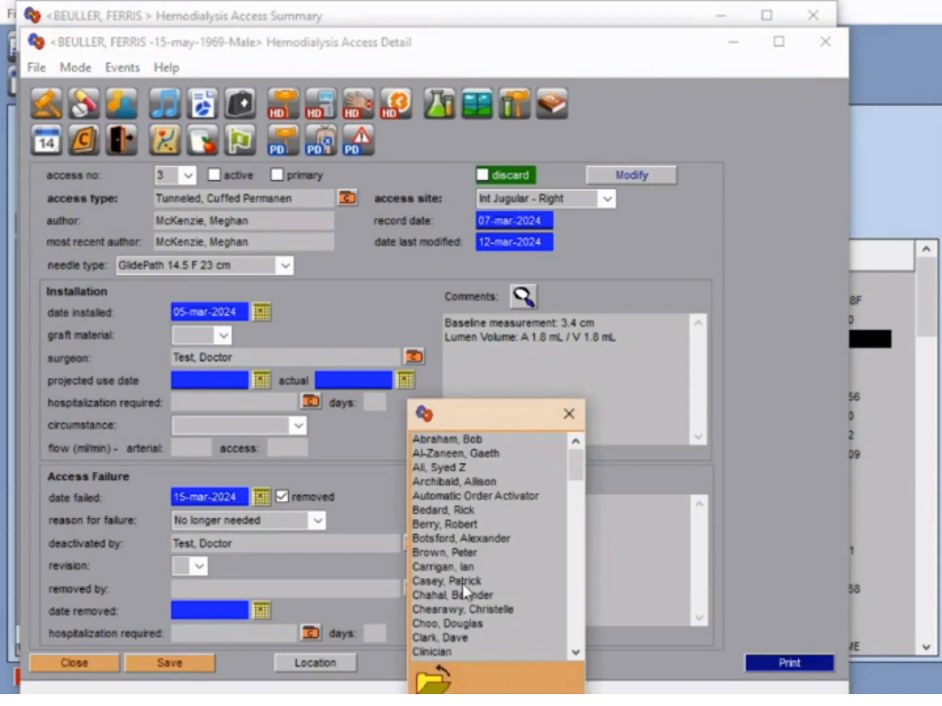
left_click(464, 583)
key("t")
key("t")
key("t")
key("t")
key("t")
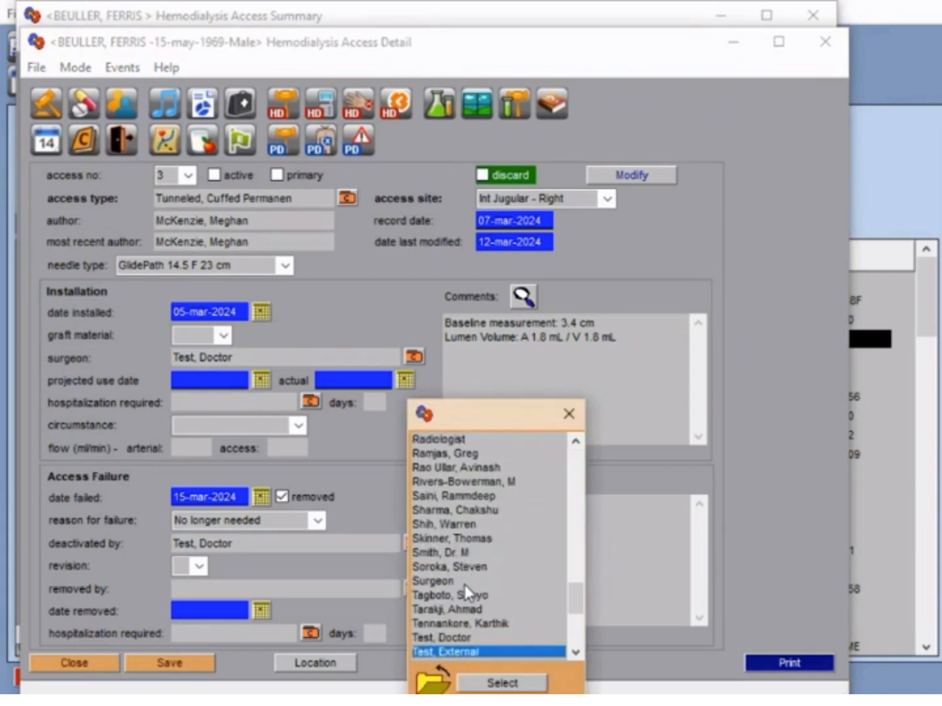
left_click(495, 685)
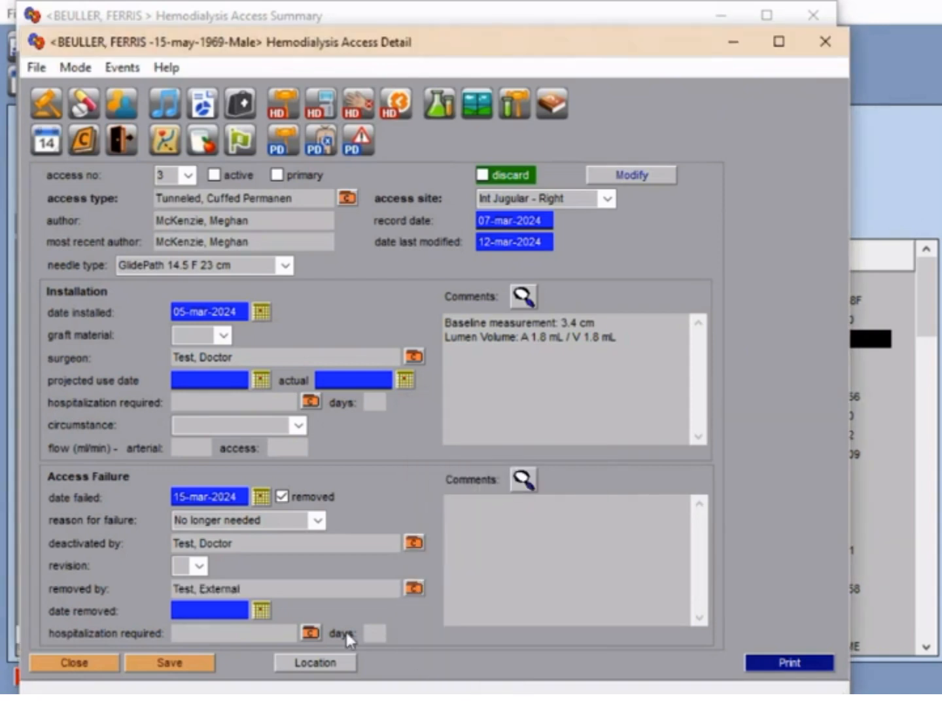
Set the tunneled access's removal date to 15-mar-2024, and save and close the record.
left_click(259, 608)
left_click(380, 688)
left_click(186, 674)
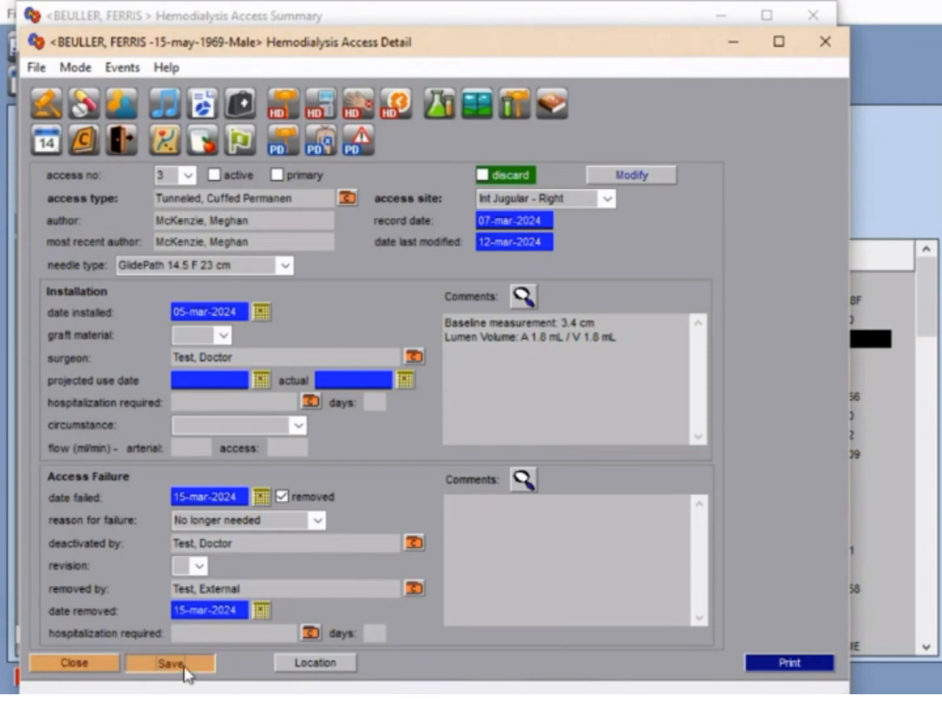
left_click(58, 673)
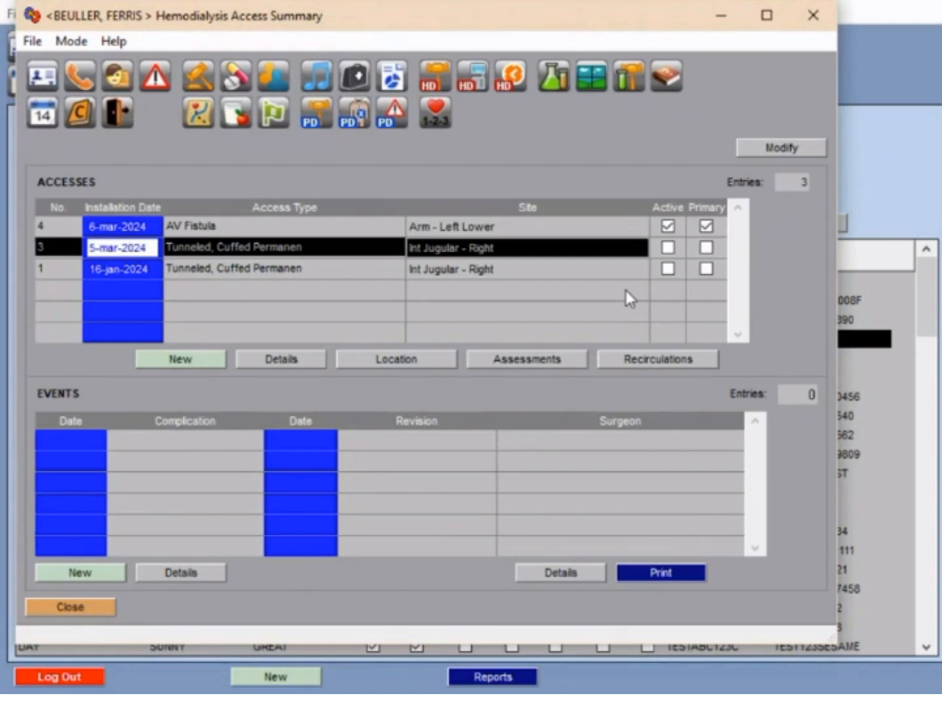